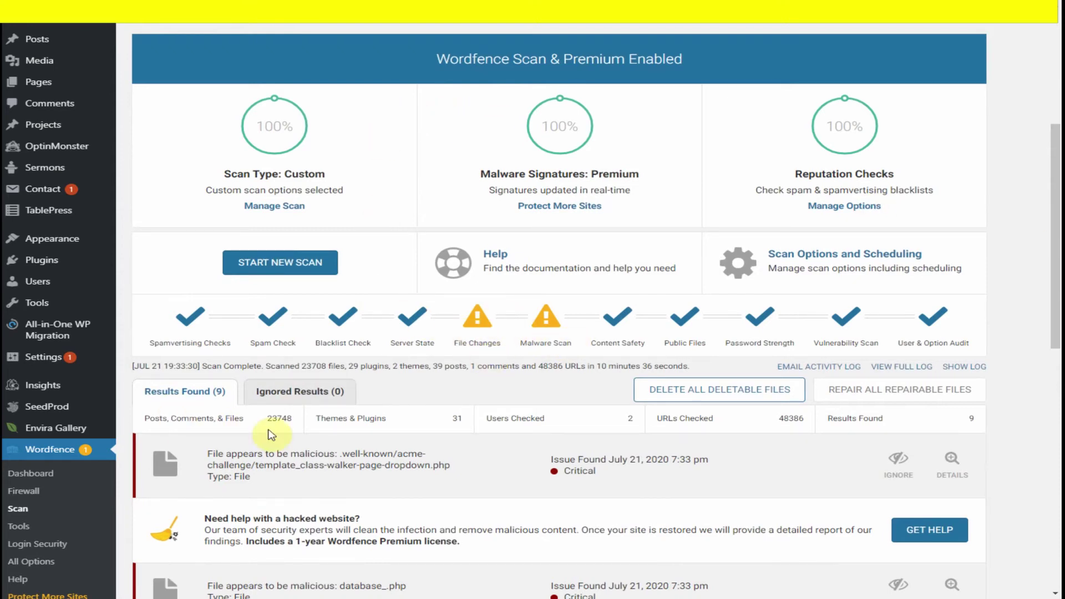
- Scroll through the Wordfence scan results to review the flagged files
{"action": "scroll", "coordinate": [471, 380], "scroll_direction": "down", "scroll_amount": 1}
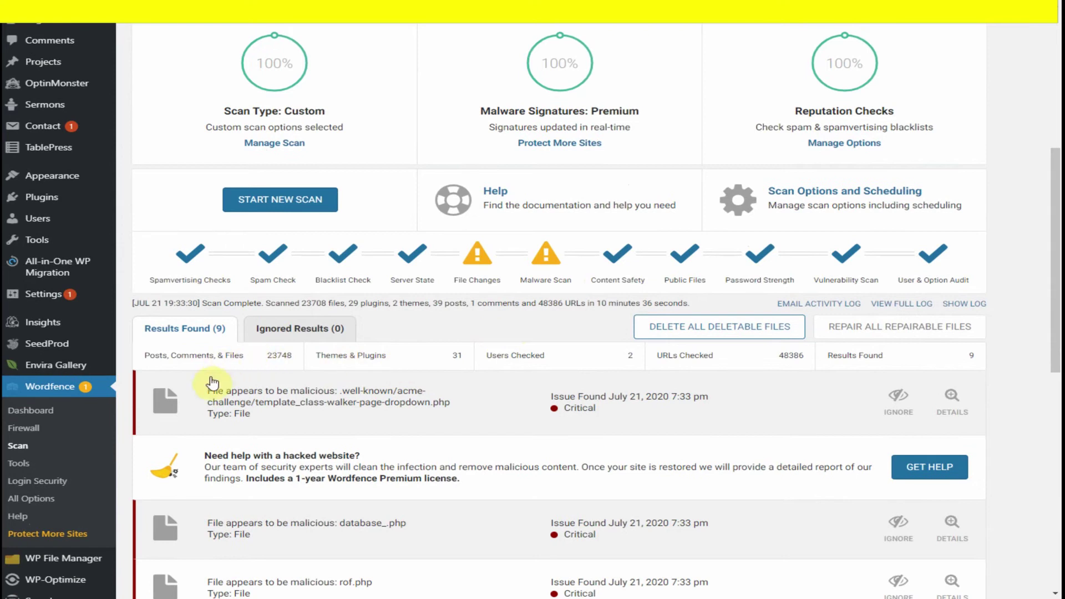
{"action": "scroll", "coordinate": [632, 410], "scroll_direction": "down", "scroll_amount": 3}
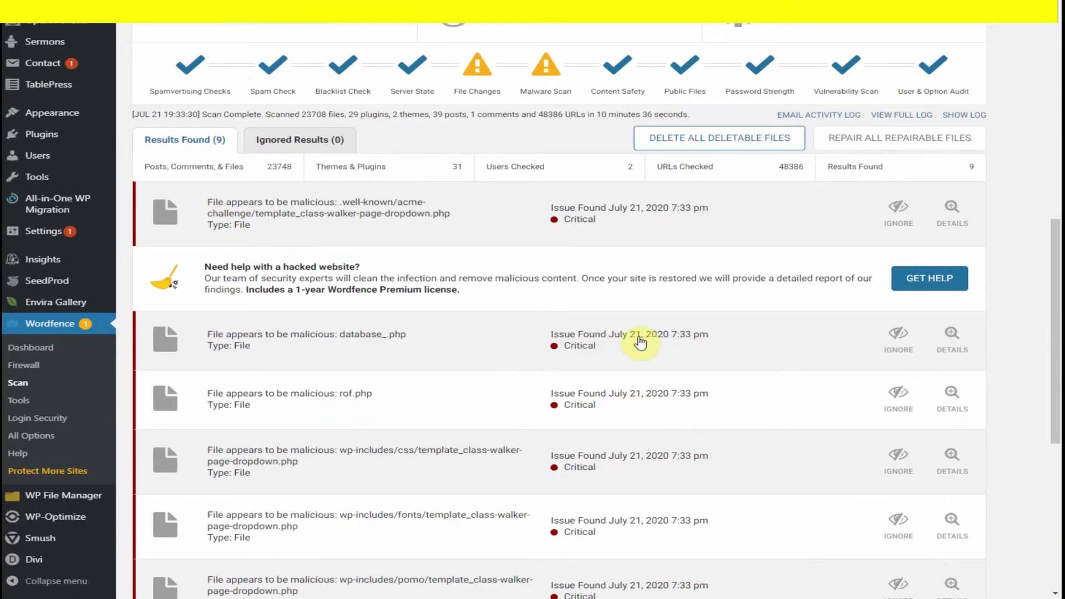
{"action": "scroll", "coordinate": [637, 340], "scroll_direction": "down", "scroll_amount": 2}
{"action": "scroll", "coordinate": [591, 329], "scroll_direction": "down", "scroll_amount": 2}
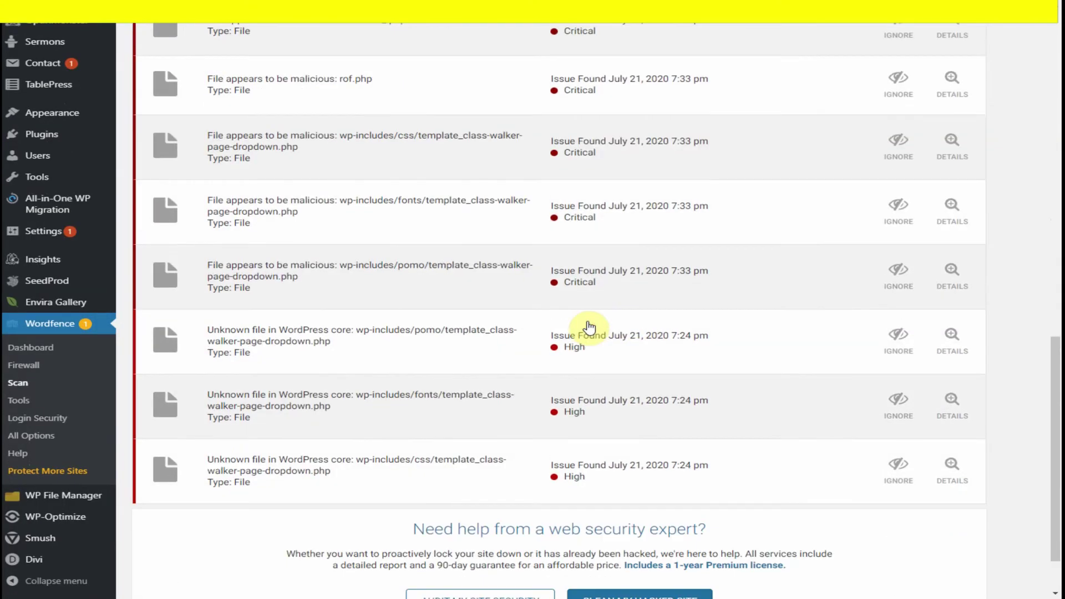
{"action": "scroll", "coordinate": [599, 336], "scroll_direction": "down", "scroll_amount": 2}
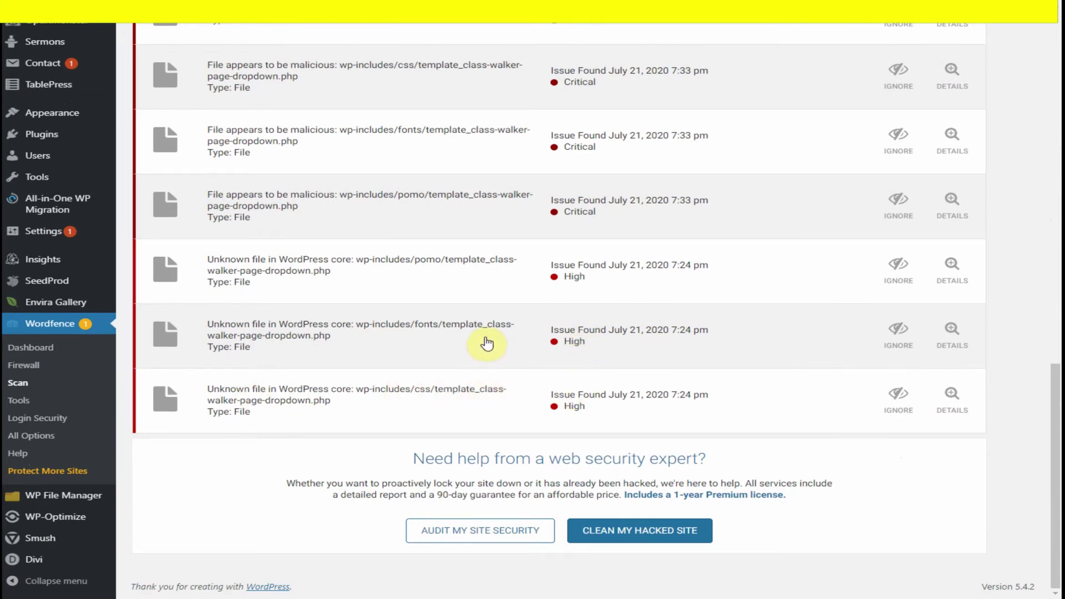
{"action": "scroll", "coordinate": [487, 341], "scroll_direction": "up", "scroll_amount": 2}
{"action": "scroll", "coordinate": [488, 342], "scroll_direction": "up", "scroll_amount": 2}
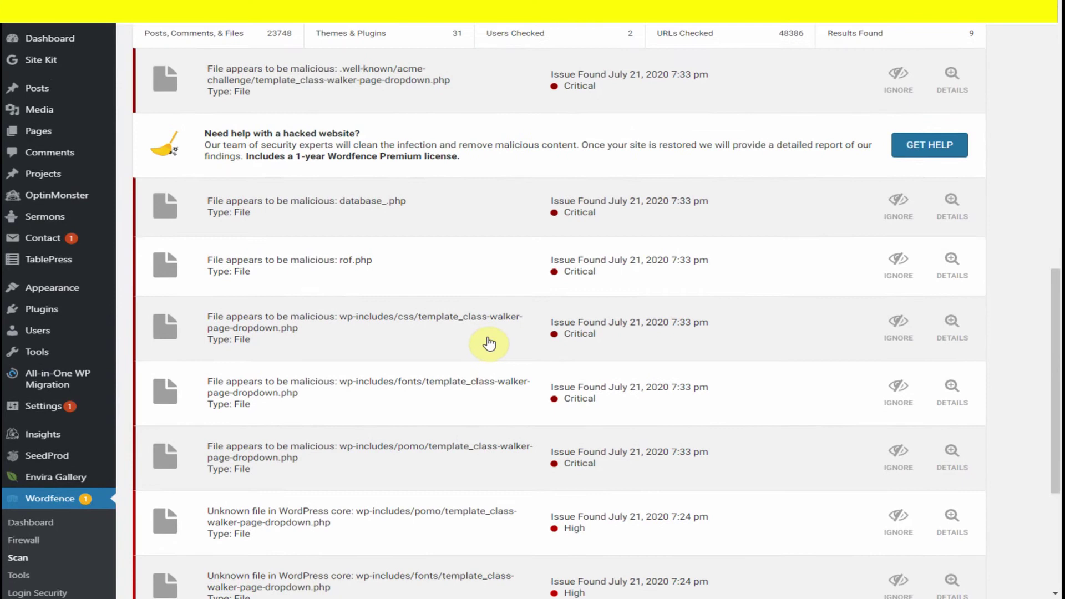
{"action": "scroll", "coordinate": [488, 342], "scroll_direction": "up", "scroll_amount": 2}
{"action": "scroll", "coordinate": [474, 339], "scroll_direction": "up", "scroll_amount": 1}
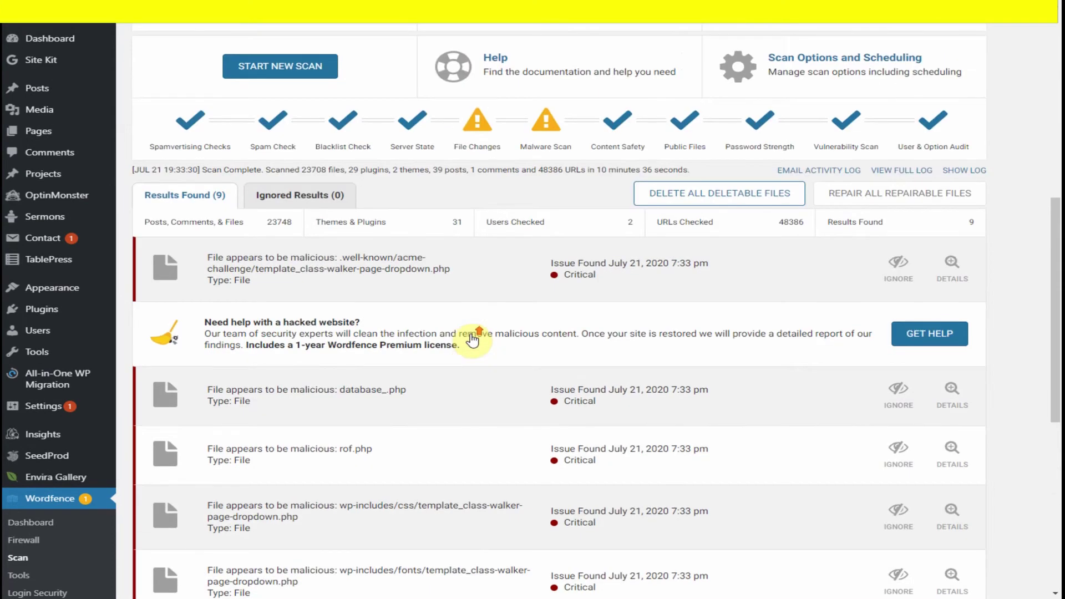
{"action": "scroll", "coordinate": [473, 334], "scroll_direction": "up", "scroll_amount": 2}
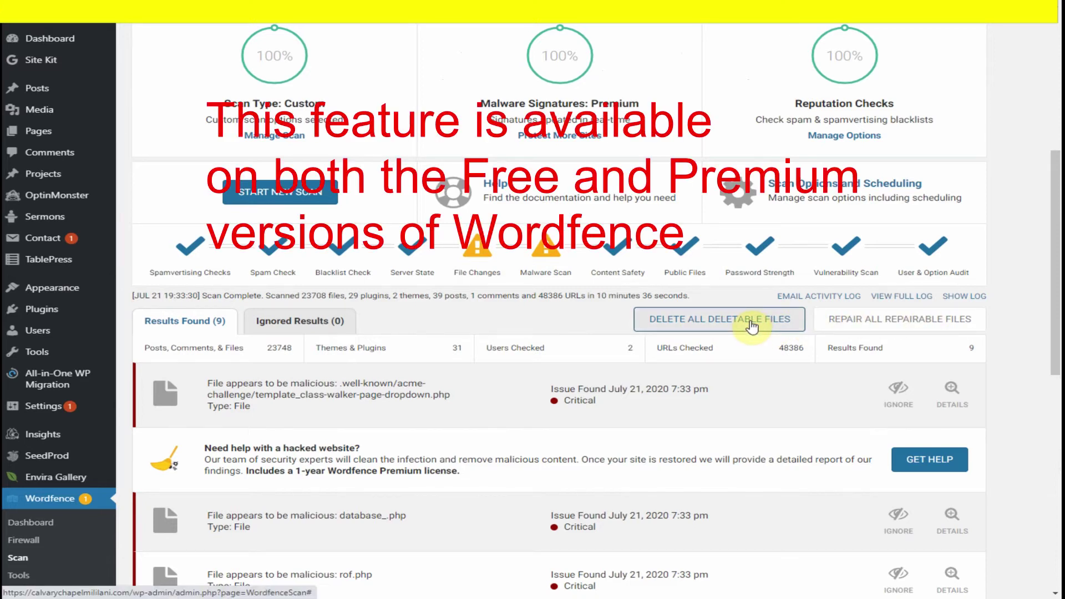
{"action": "scroll", "coordinate": [597, 457], "scroll_direction": "down", "scroll_amount": 7}
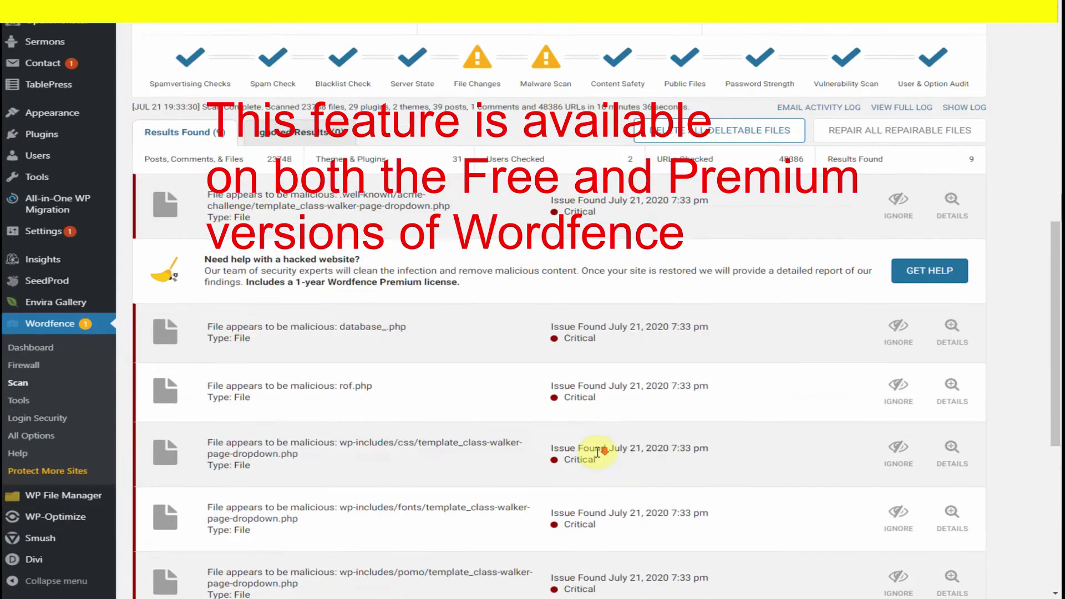
{"action": "scroll", "coordinate": [597, 458], "scroll_direction": "up", "scroll_amount": 8}
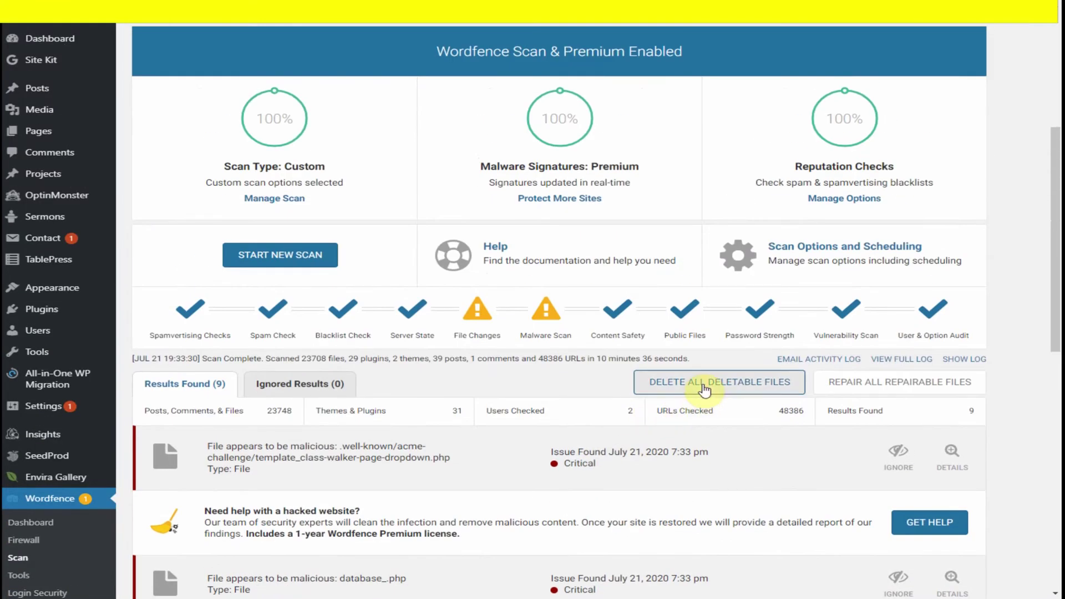
- Delete all six deletable malicious files and close the success message
{"action": "left_click", "coordinate": [704, 388]}
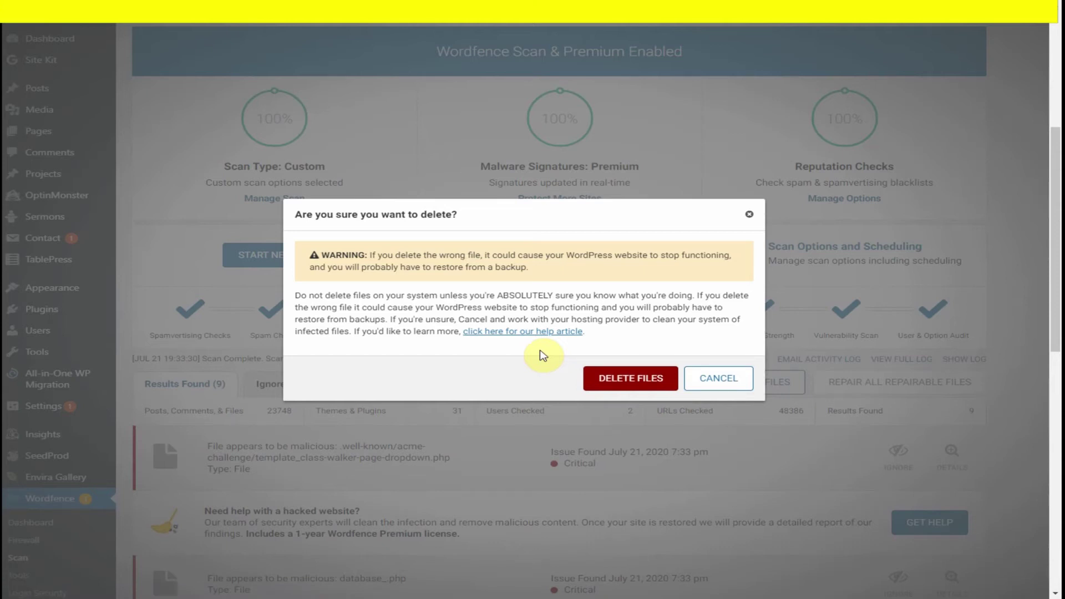
{"action": "left_click", "coordinate": [628, 381]}
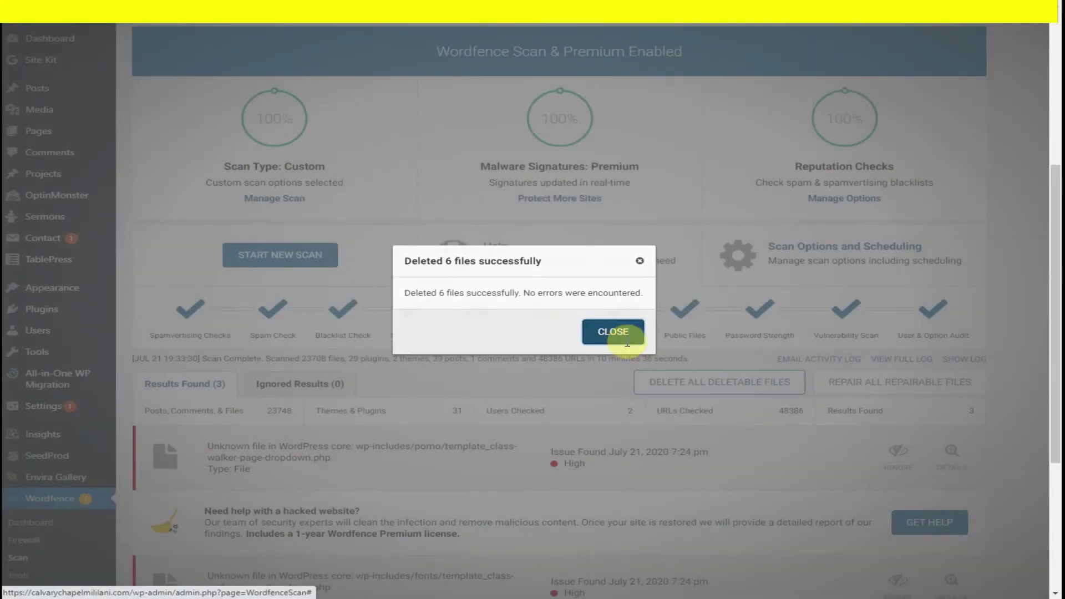
{"action": "left_click", "coordinate": [625, 339]}
{"action": "scroll", "coordinate": [630, 333], "scroll_direction": "down", "scroll_amount": 5}
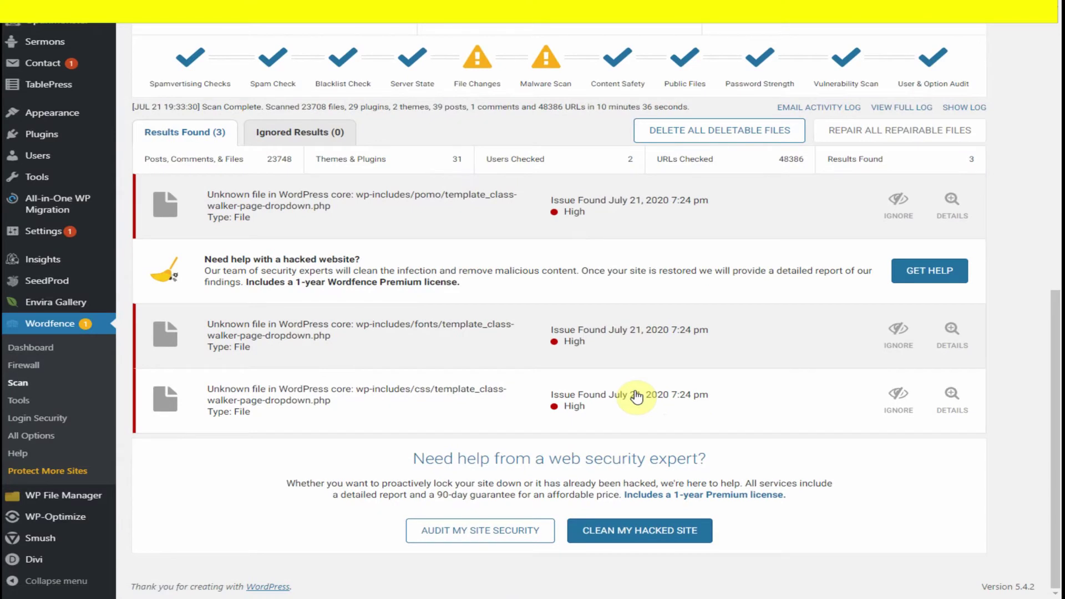
{"action": "scroll", "coordinate": [635, 395], "scroll_direction": "up", "scroll_amount": 1}
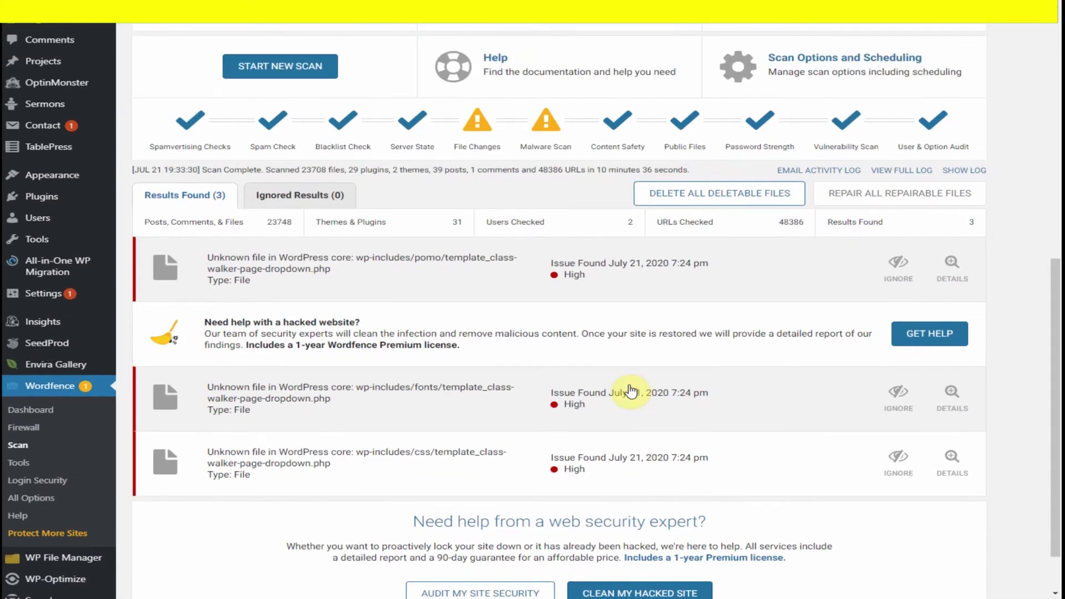
{"action": "scroll", "coordinate": [630, 391], "scroll_direction": "up", "scroll_amount": 1}
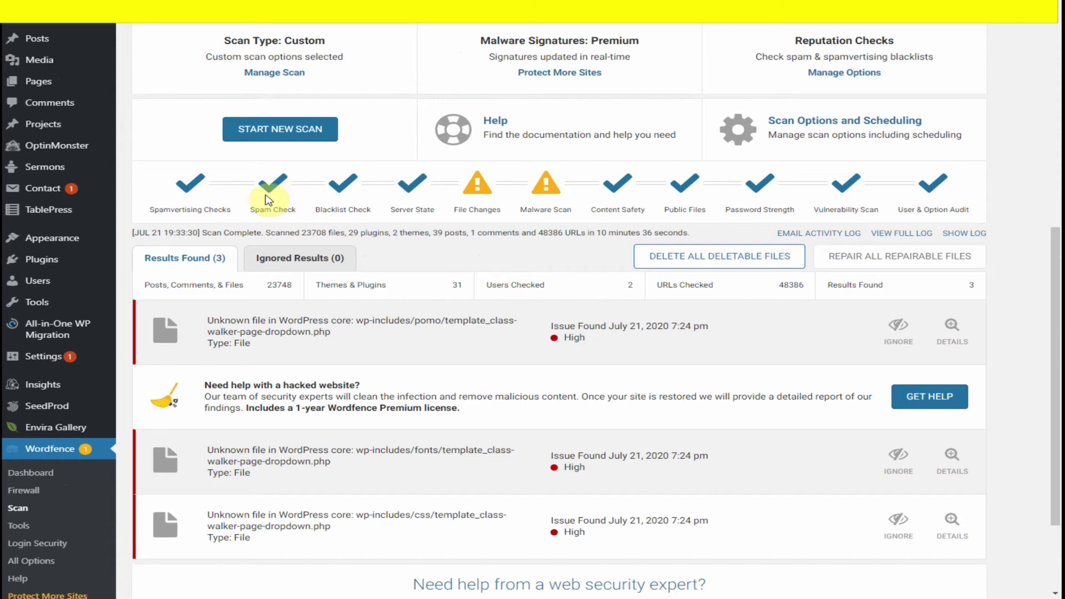
{"action": "left_click", "coordinate": [37, 38]}
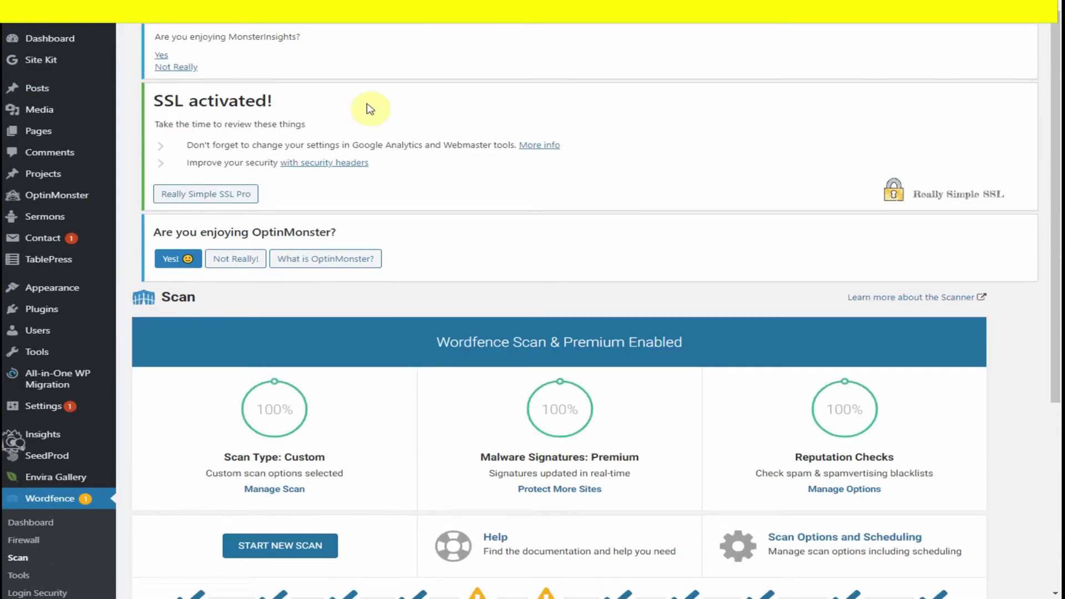
{"action": "scroll", "coordinate": [520, 208], "scroll_direction": "down", "scroll_amount": 2}
{"action": "scroll", "coordinate": [520, 221], "scroll_direction": "down", "scroll_amount": 5}
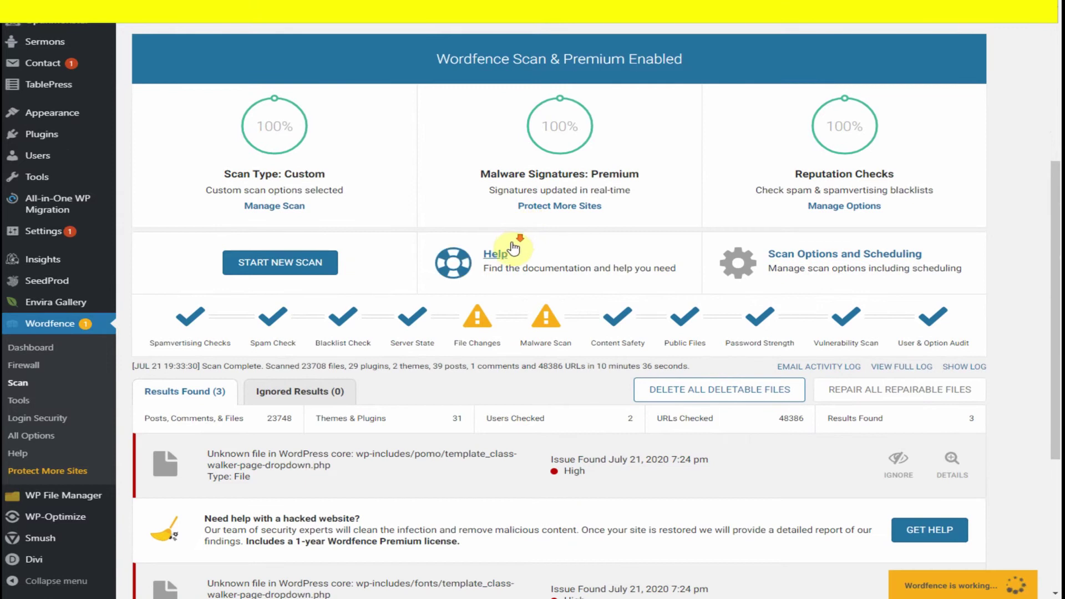
{"action": "scroll", "coordinate": [535, 311], "scroll_direction": "down", "scroll_amount": 1}
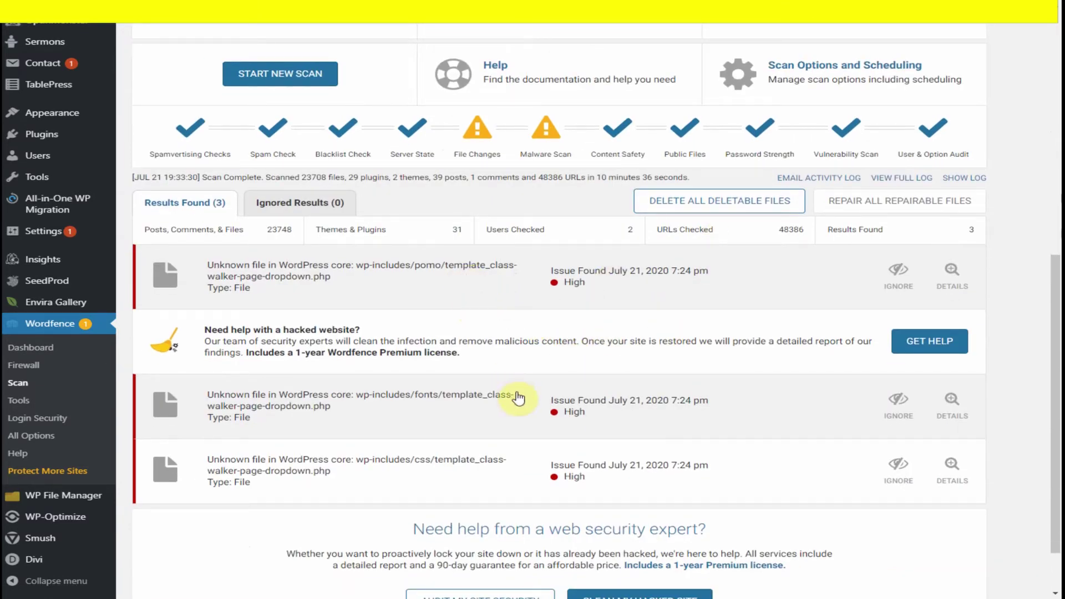
{"action": "left_click", "coordinate": [727, 210]}
{"action": "left_click", "coordinate": [649, 379]}
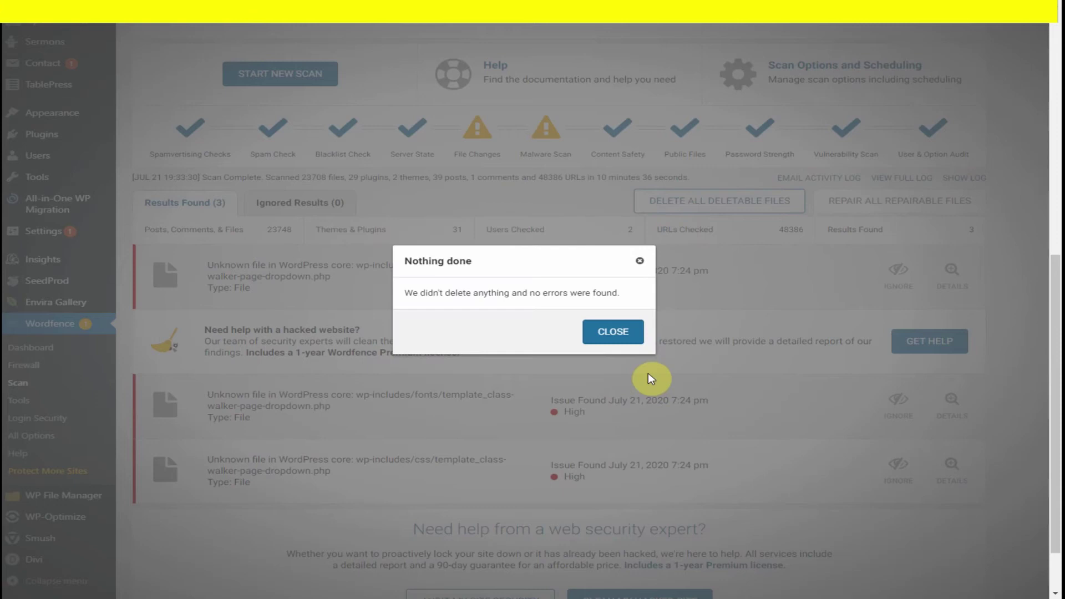
{"action": "left_click", "coordinate": [617, 332]}
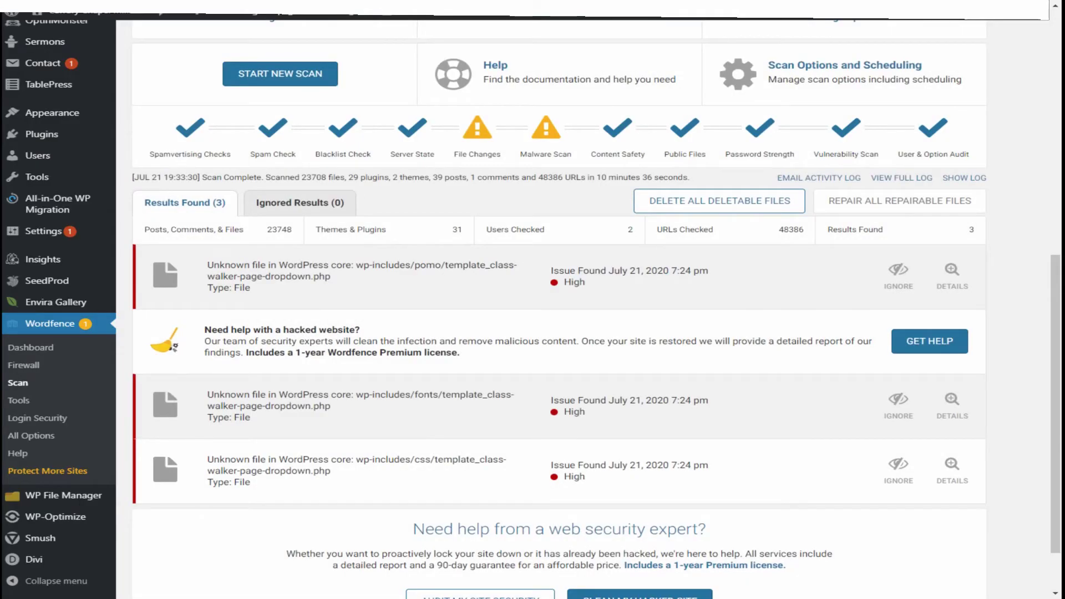
- Go to Users > All Users to list the site's two administrator accounts
{"action": "mouse_move", "coordinate": [38, 158]}
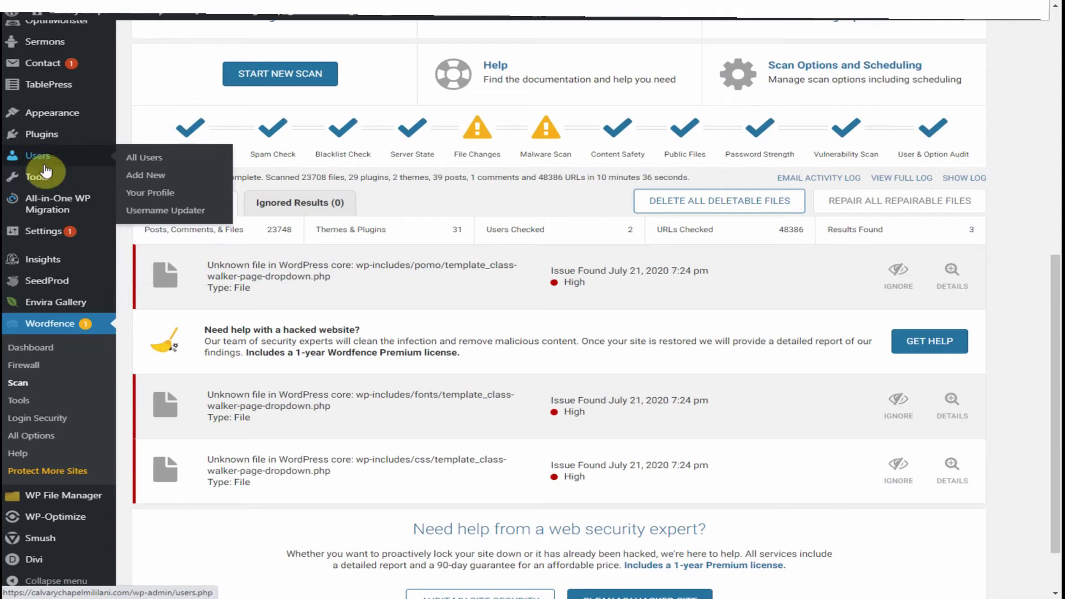
{"action": "left_click", "coordinate": [146, 161]}
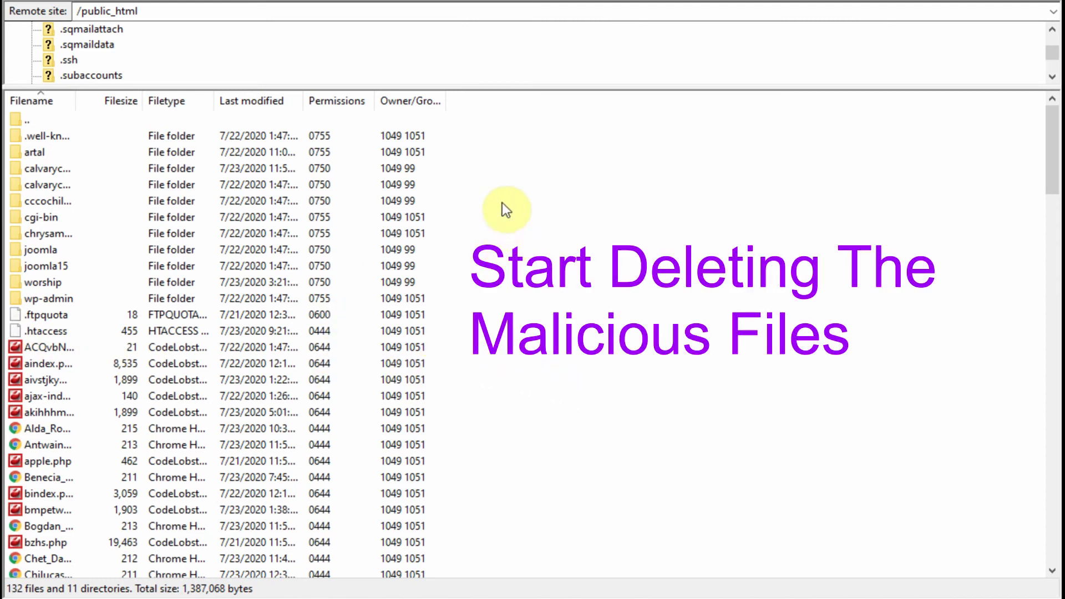
{"action": "scroll", "coordinate": [122, 321], "scroll_direction": "down", "scroll_amount": 2}
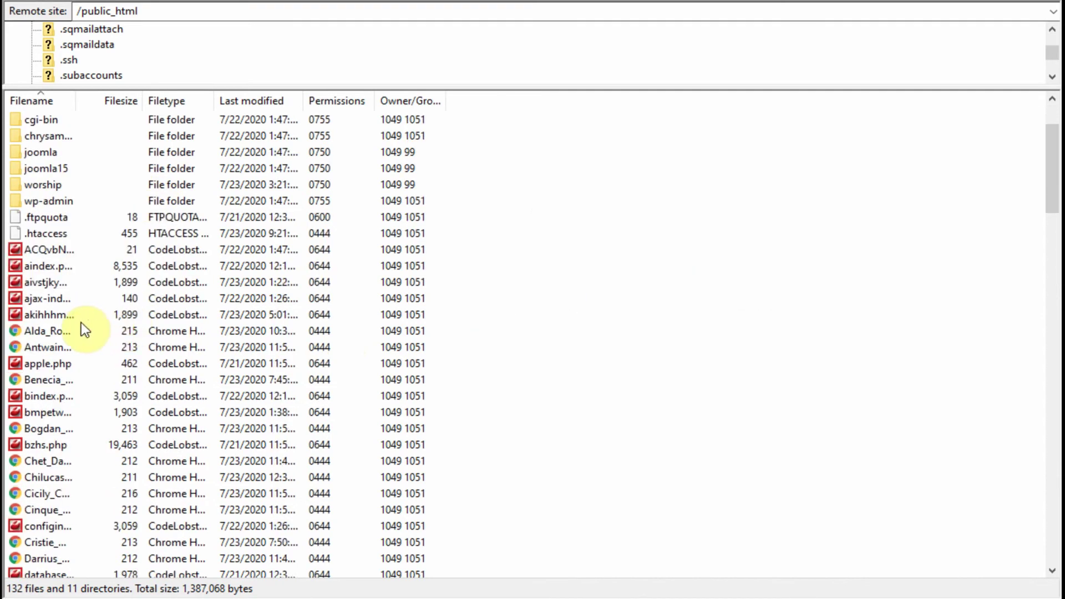
{"action": "scroll", "coordinate": [81, 322], "scroll_direction": "down", "scroll_amount": 3}
{"action": "scroll", "coordinate": [81, 323], "scroll_direction": "down", "scroll_amount": 9}
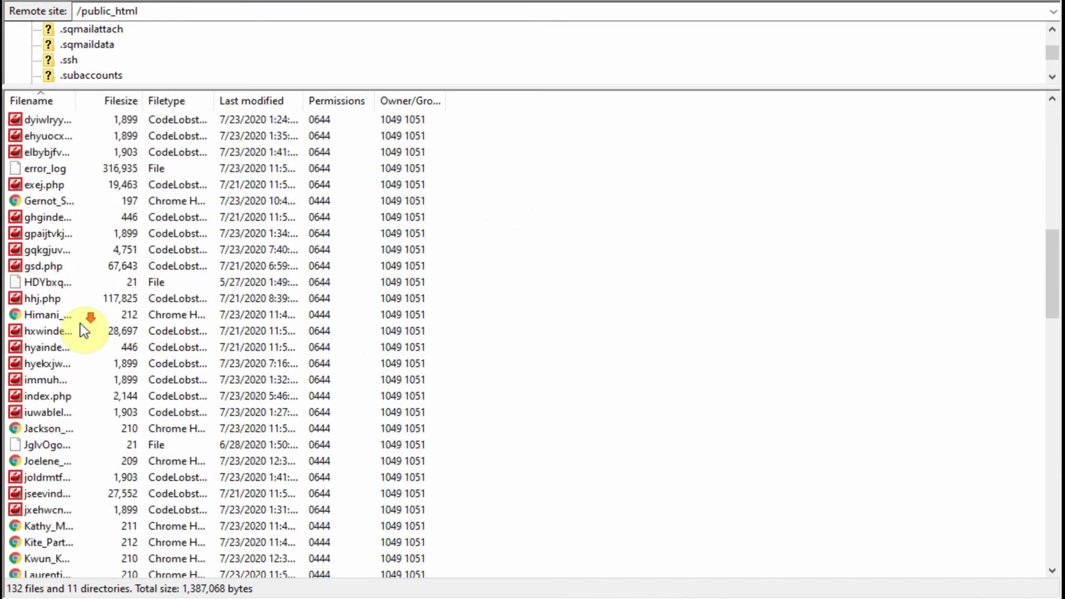
{"action": "scroll", "coordinate": [80, 323], "scroll_direction": "down", "scroll_amount": 11}
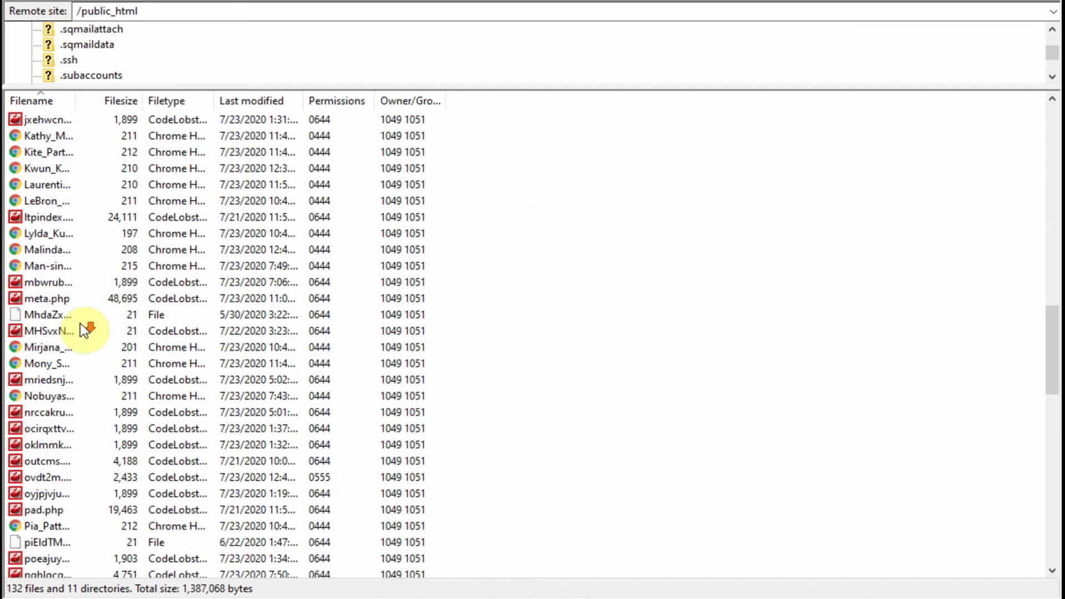
{"action": "scroll", "coordinate": [80, 323], "scroll_direction": "down", "scroll_amount": 13}
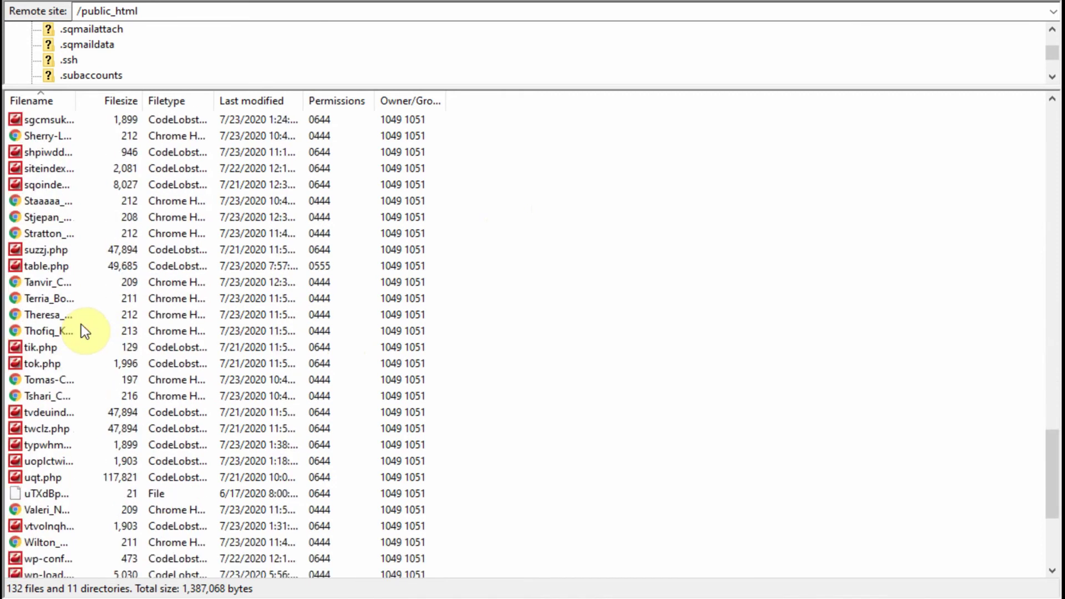
{"action": "scroll", "coordinate": [81, 324], "scroll_direction": "down", "scroll_amount": 1}
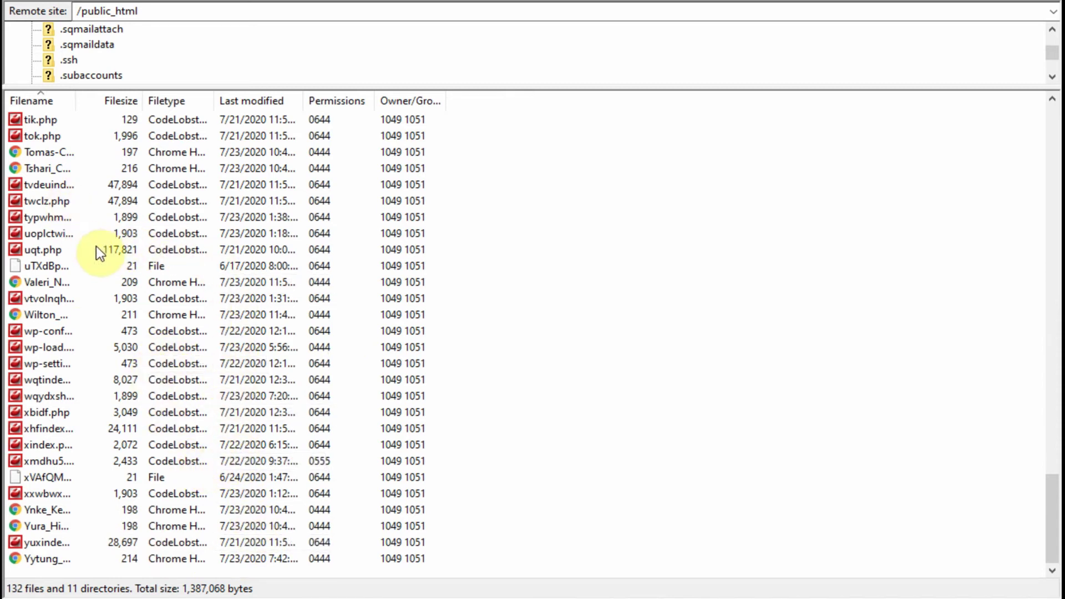
{"action": "scroll", "coordinate": [102, 310], "scroll_direction": "up", "scroll_amount": 4}
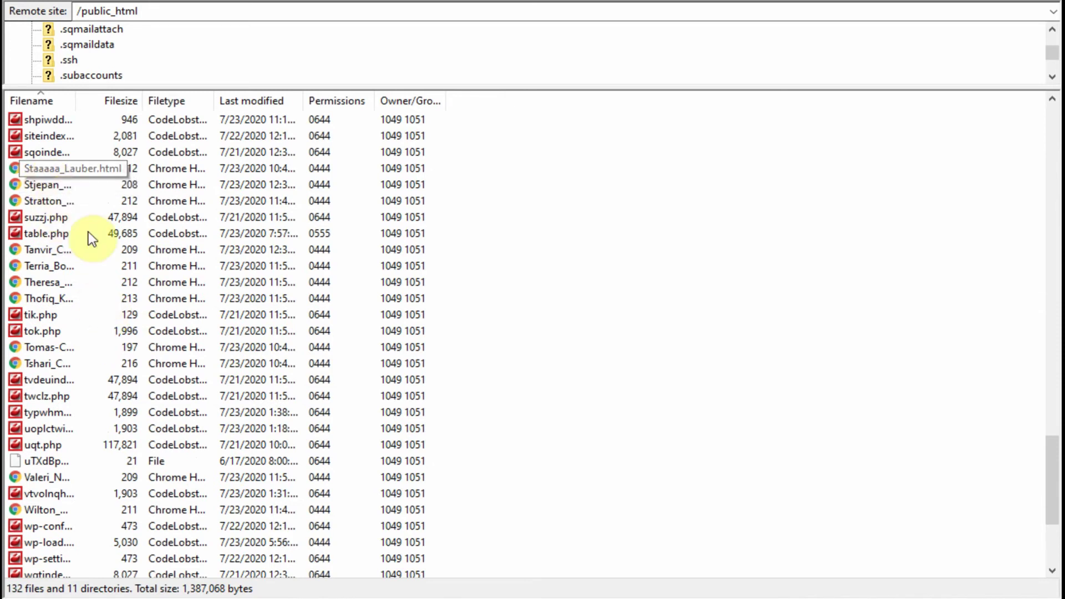
{"action": "scroll", "coordinate": [107, 295], "scroll_direction": "up", "scroll_amount": 15}
{"action": "scroll", "coordinate": [111, 303], "scroll_direction": "up", "scroll_amount": 18}
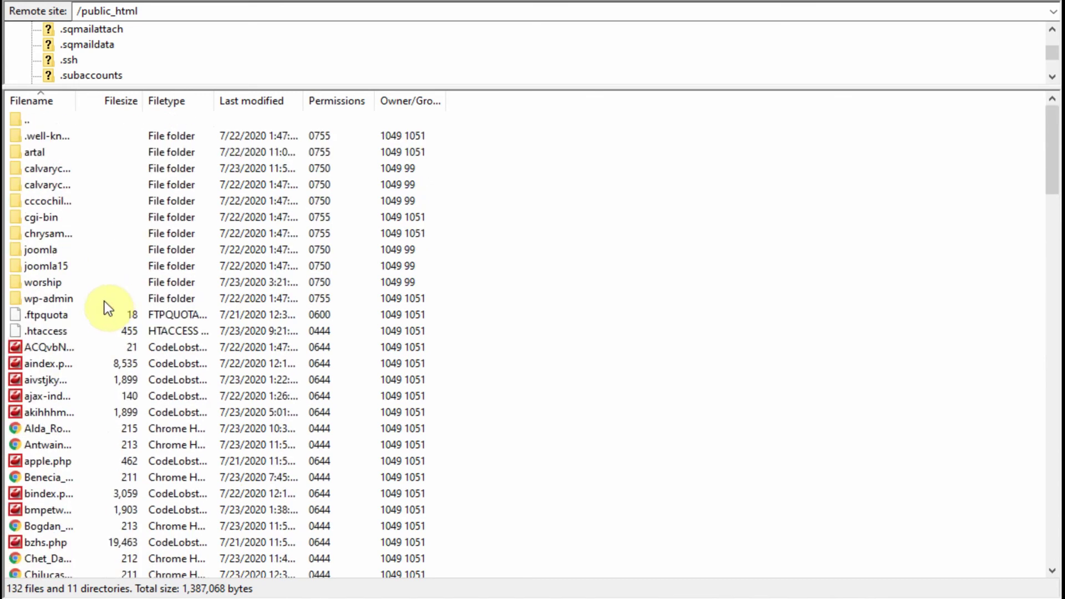
- Select the eight suspicious files from the one after .htaccess through apple.php
{"action": "scroll", "coordinate": [104, 301], "scroll_direction": "down", "scroll_amount": 4}
{"action": "scroll", "coordinate": [104, 302], "scroll_direction": "up", "scroll_amount": 3}
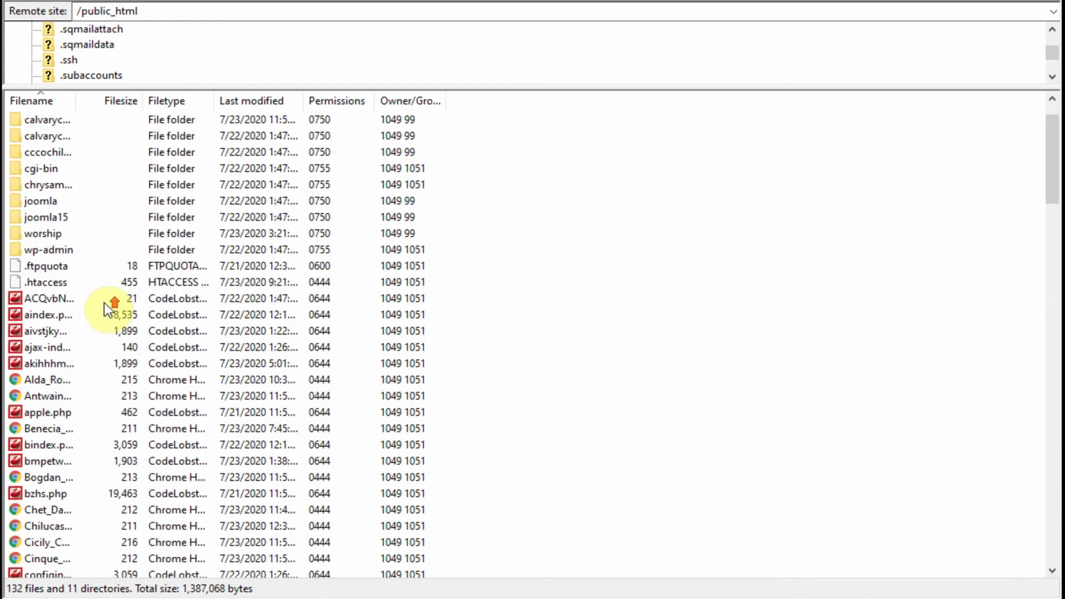
{"action": "left_click", "coordinate": [62, 300]}
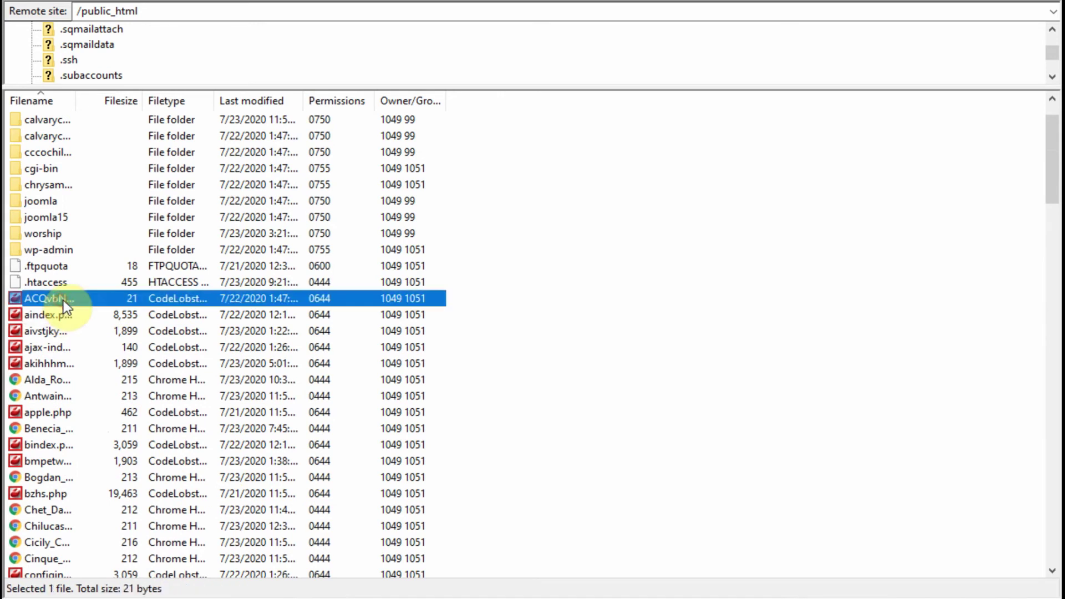
{"action": "left_click", "coordinate": [67, 413], "text": "shift"}
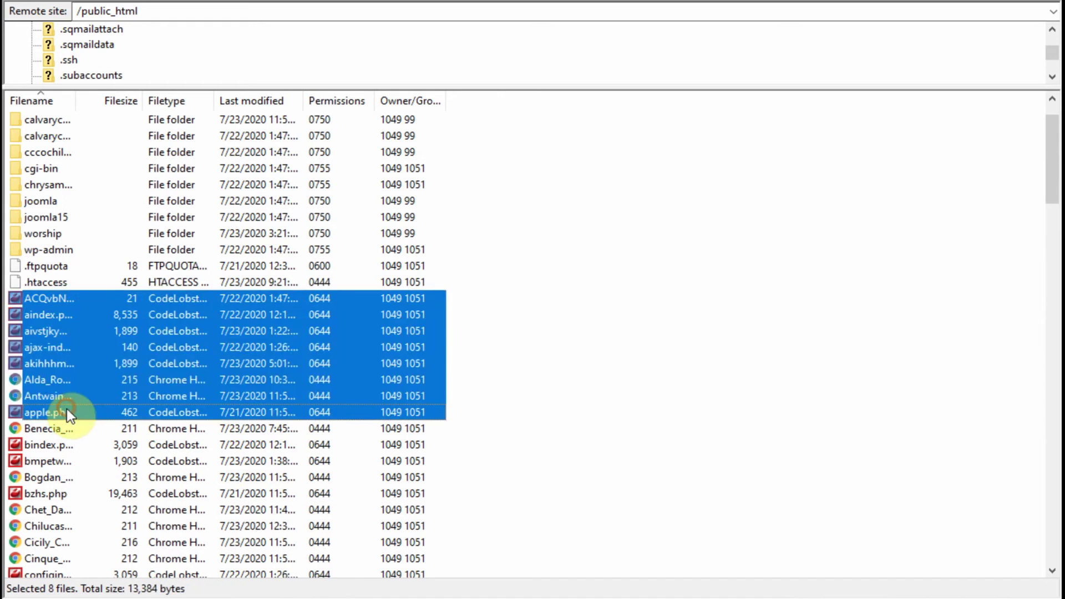
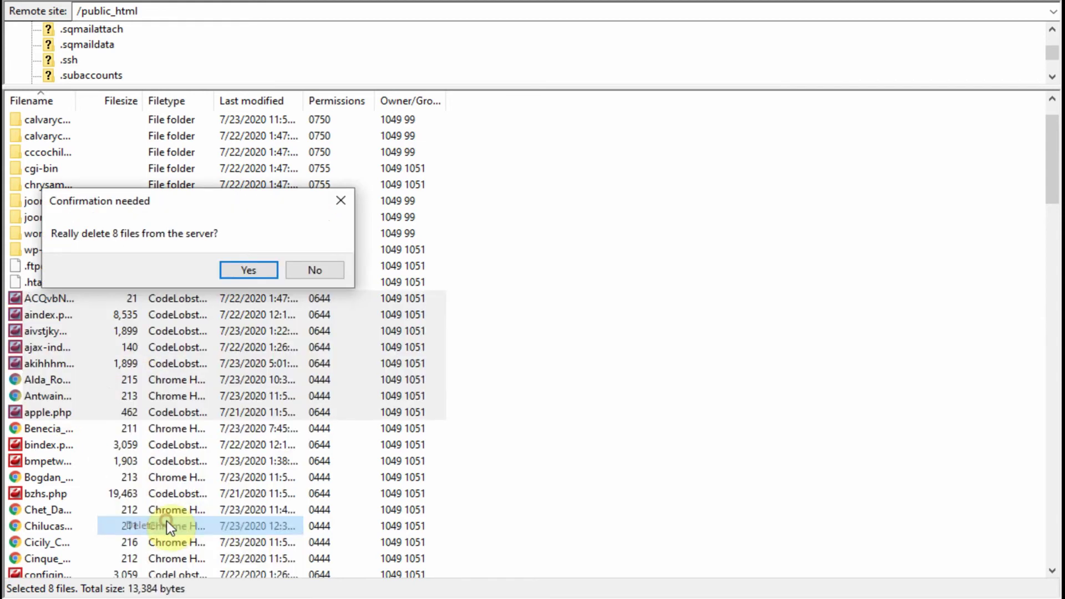
- Confirm deletion of the eight stray files from the server's public_html folder
{"action": "left_click", "coordinate": [248, 272]}
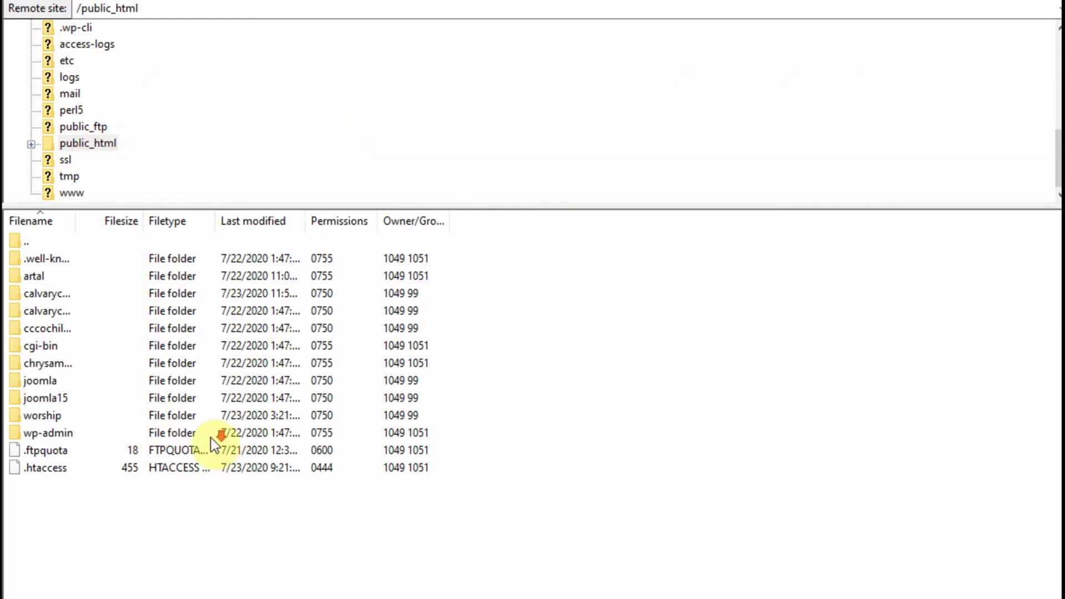
- Expand public_html and open cccochildren, showing .htaccess and three suspect files dated 7/21/2020
{"action": "scroll", "coordinate": [136, 102], "scroll_direction": "up", "scroll_amount": 3}
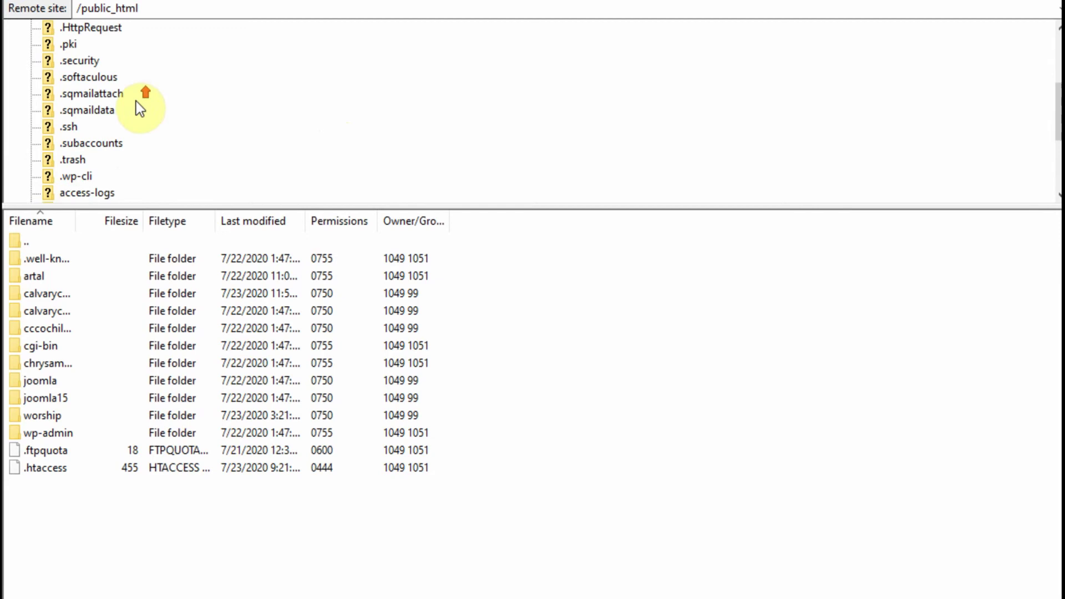
{"action": "scroll", "coordinate": [135, 103], "scroll_direction": "down", "scroll_amount": 3}
{"action": "double_click", "coordinate": [72, 144]}
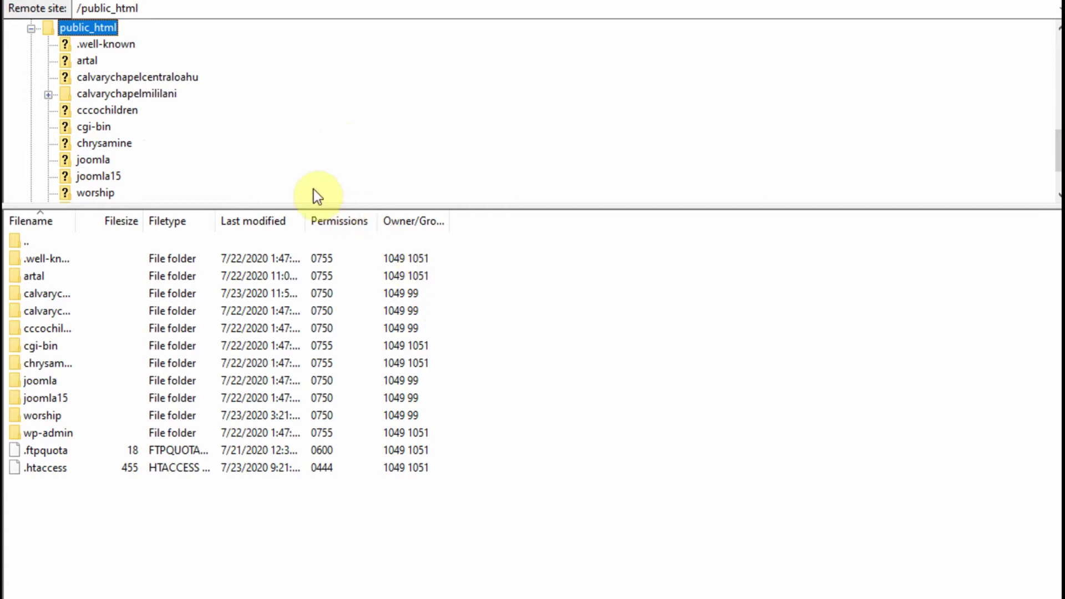
{"action": "scroll", "coordinate": [314, 191], "scroll_direction": "down", "scroll_amount": 2}
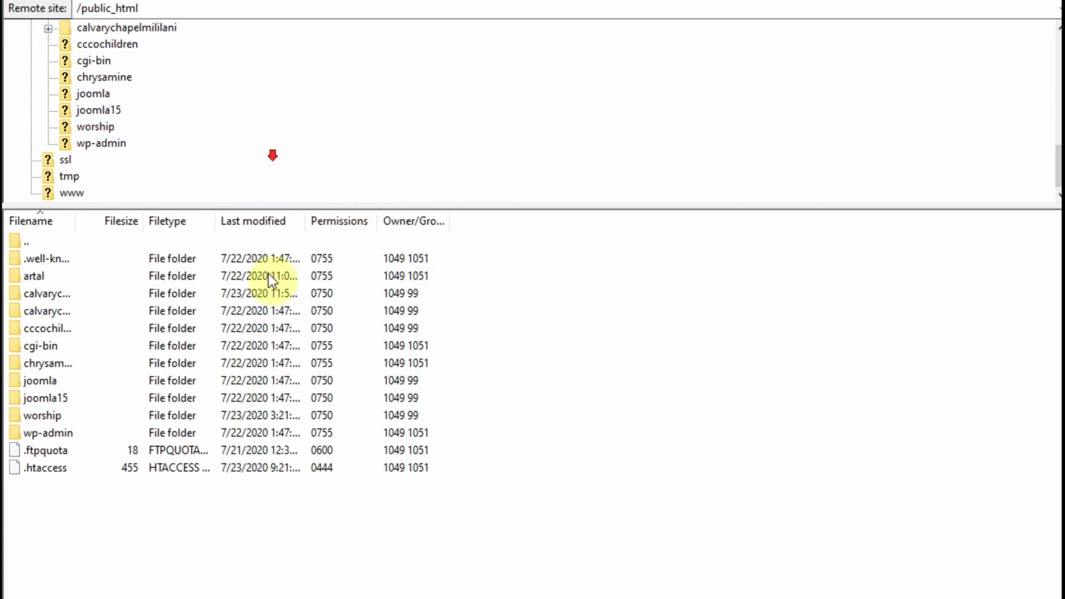
{"action": "double_click", "coordinate": [56, 327]}
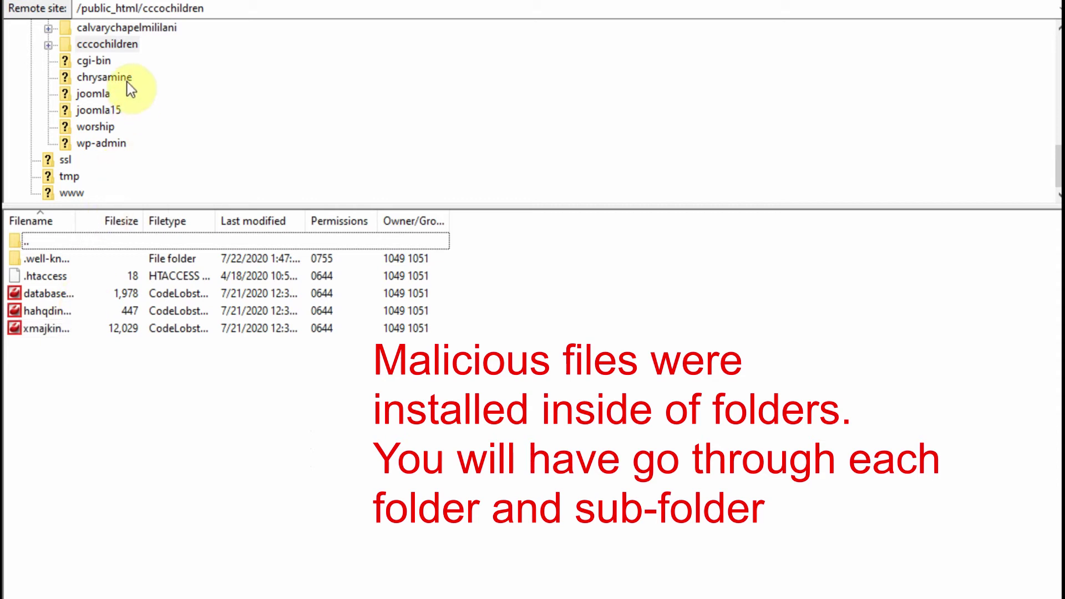
- Browse the calvarychapelmililani folder's files, then collapse its branch in the remote tree
{"action": "left_click", "coordinate": [143, 26]}
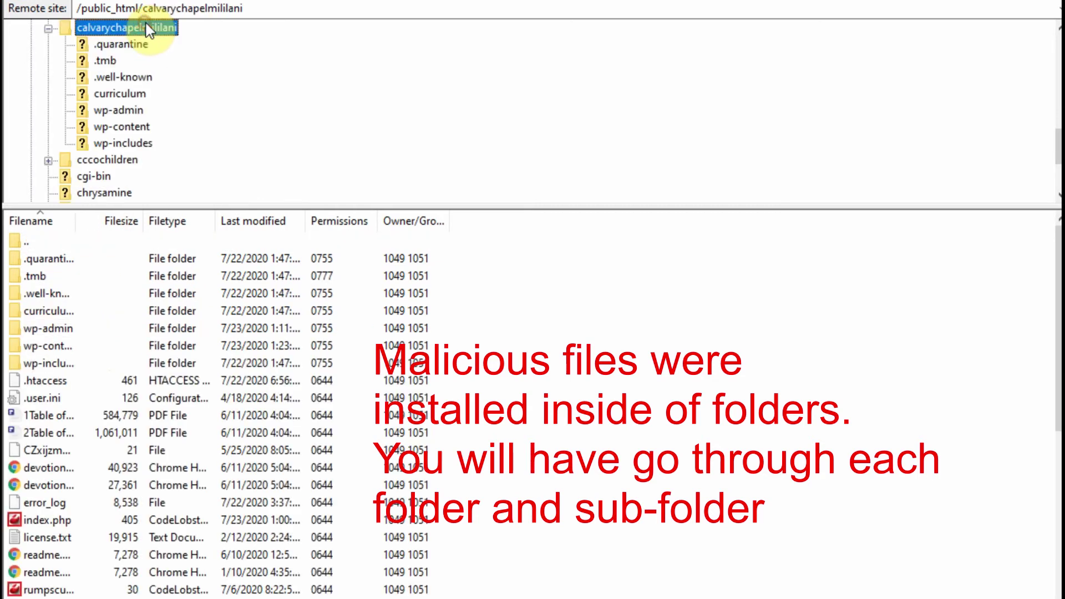
{"action": "scroll", "coordinate": [84, 459], "scroll_direction": "down", "scroll_amount": 4}
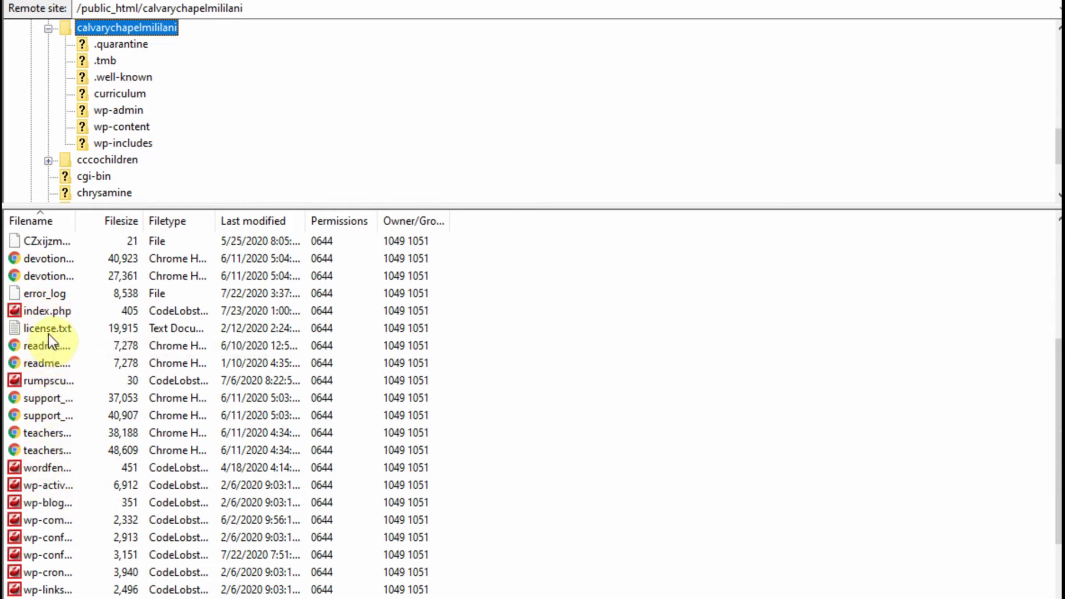
{"action": "scroll", "coordinate": [56, 350], "scroll_direction": "up", "scroll_amount": 1}
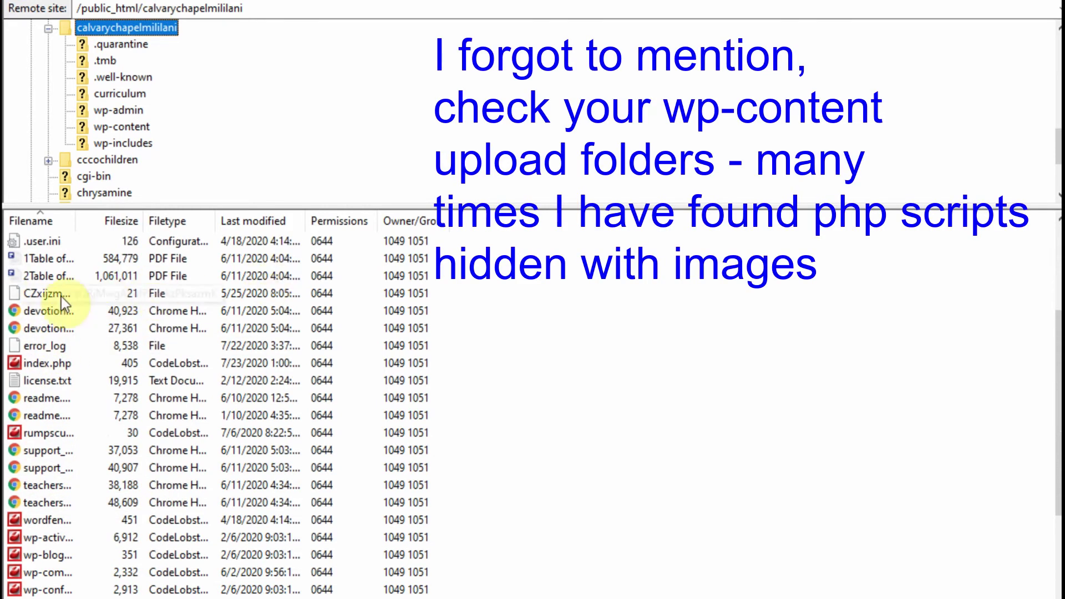
{"action": "scroll", "coordinate": [113, 438], "scroll_direction": "down", "scroll_amount": 3}
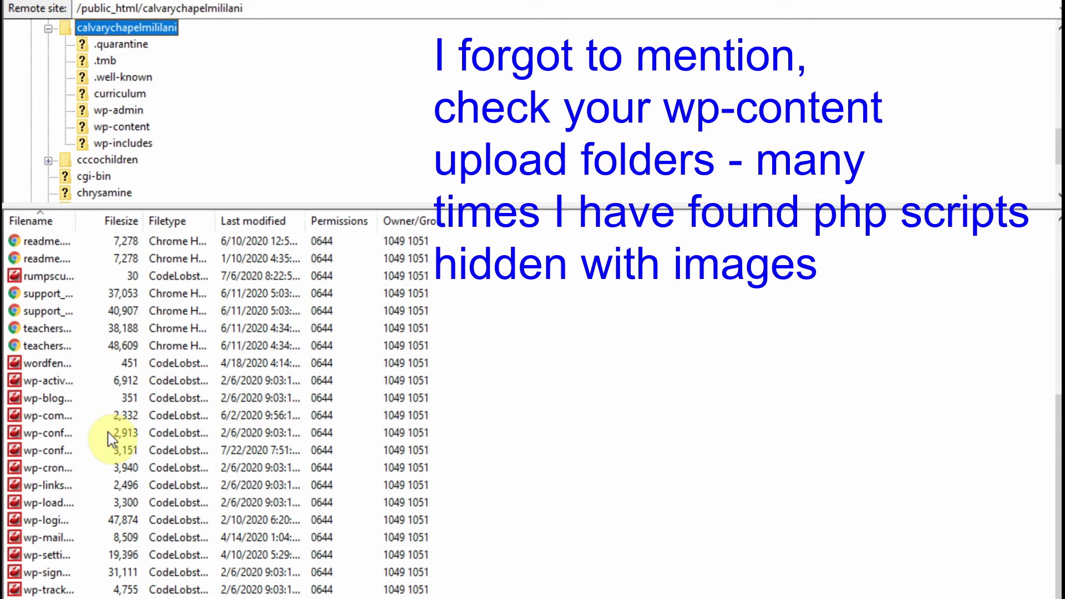
{"action": "scroll", "coordinate": [111, 410], "scroll_direction": "up", "scroll_amount": 6}
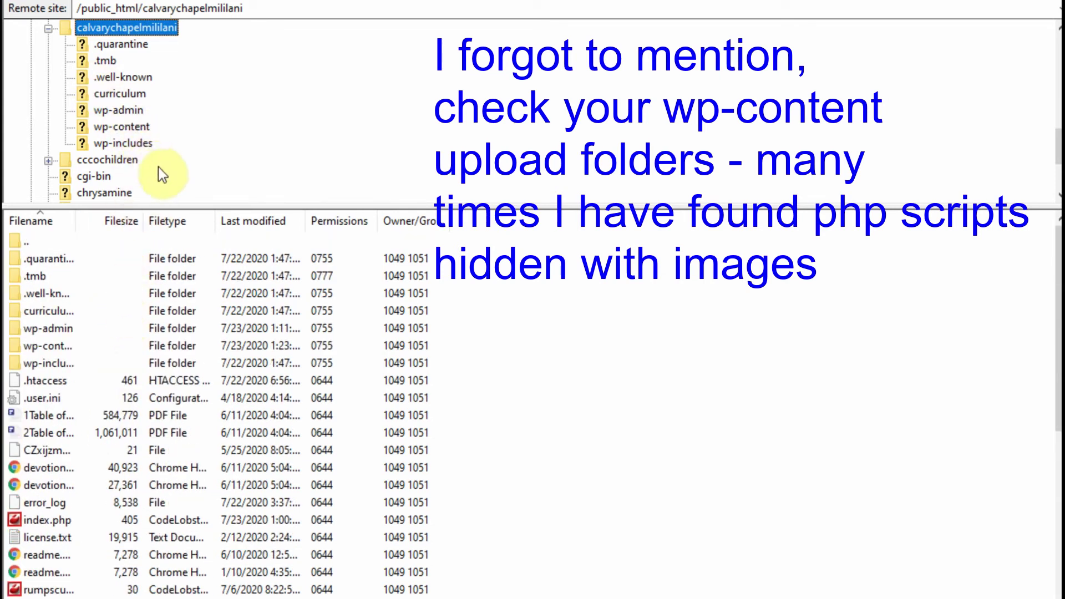
{"action": "left_click", "coordinate": [49, 29]}
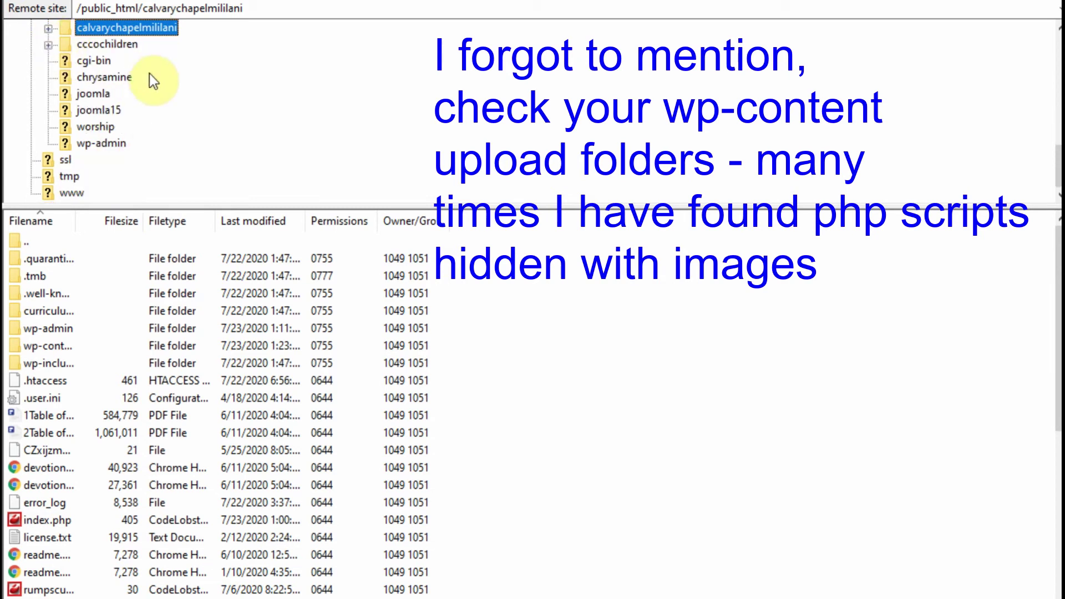
{"action": "scroll", "coordinate": [147, 100], "scroll_direction": "up", "scroll_amount": 2}
- Inspect calvarychapelcentraloahu's dozens of randomly named PHP and HTML files, mostly 0444 permissions
{"action": "left_click", "coordinate": [137, 110]}
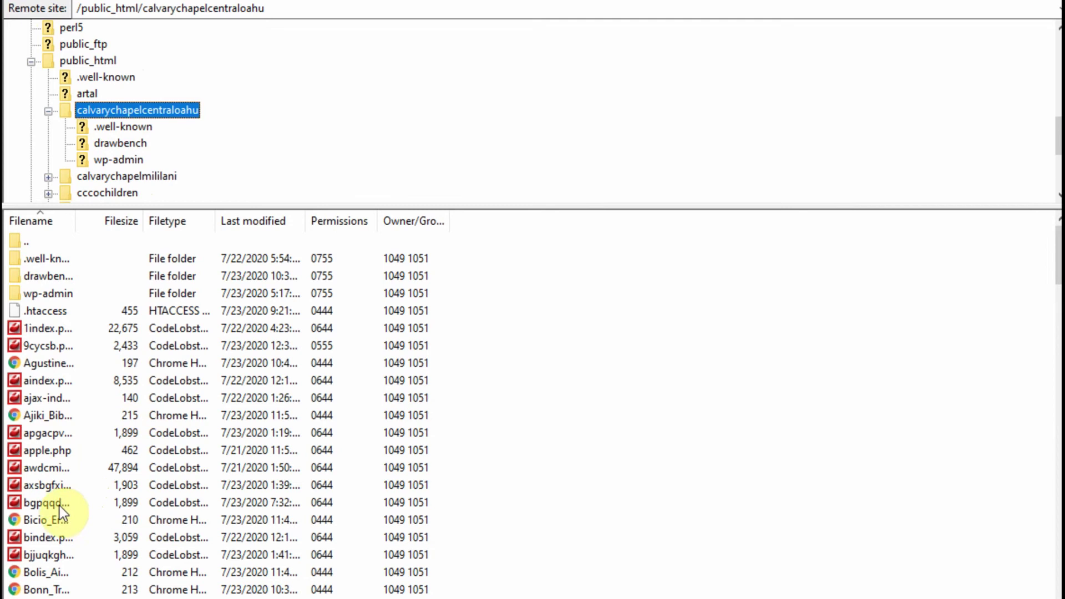
{"action": "scroll", "coordinate": [166, 509], "scroll_direction": "down", "scroll_amount": 2}
{"action": "scroll", "coordinate": [164, 508], "scroll_direction": "down", "scroll_amount": 9}
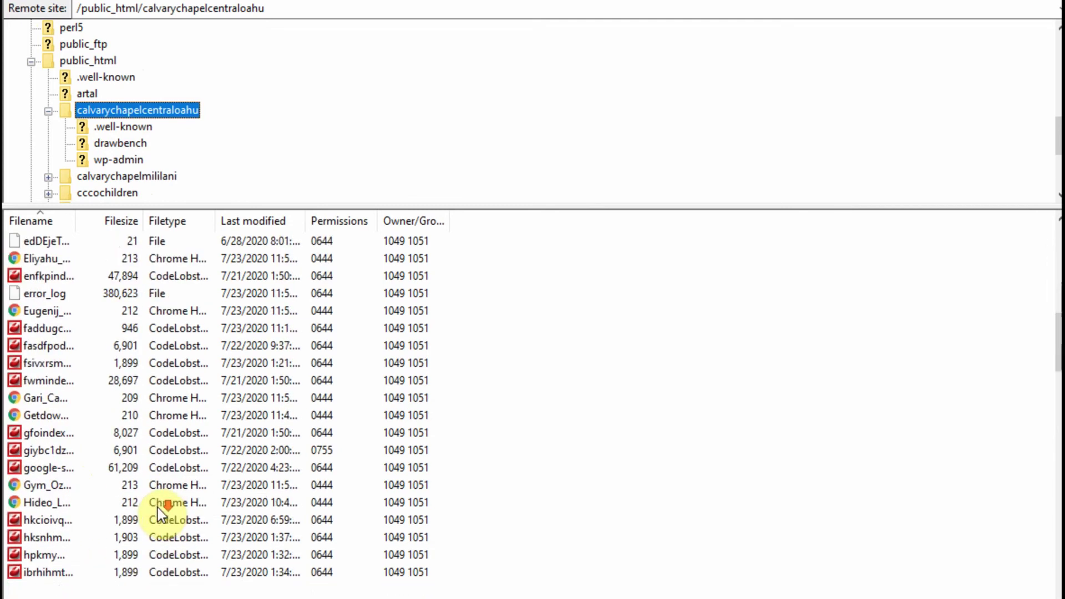
{"action": "scroll", "coordinate": [157, 507], "scroll_direction": "up", "scroll_amount": 9}
{"action": "scroll", "coordinate": [144, 485], "scroll_direction": "up", "scroll_amount": 2}
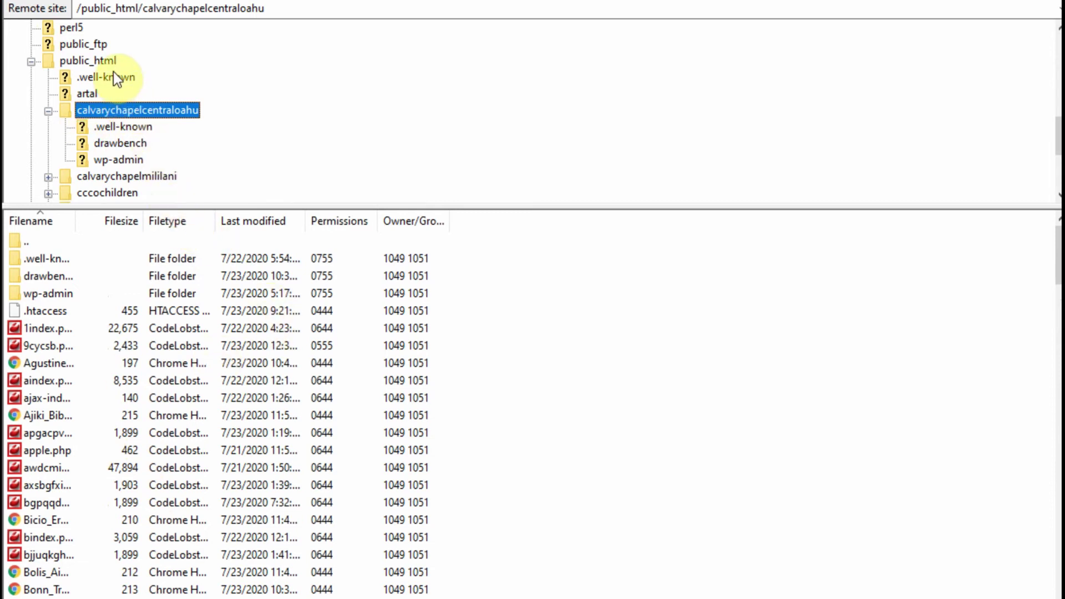
{"action": "scroll", "coordinate": [156, 134], "scroll_direction": "down", "scroll_amount": 1}
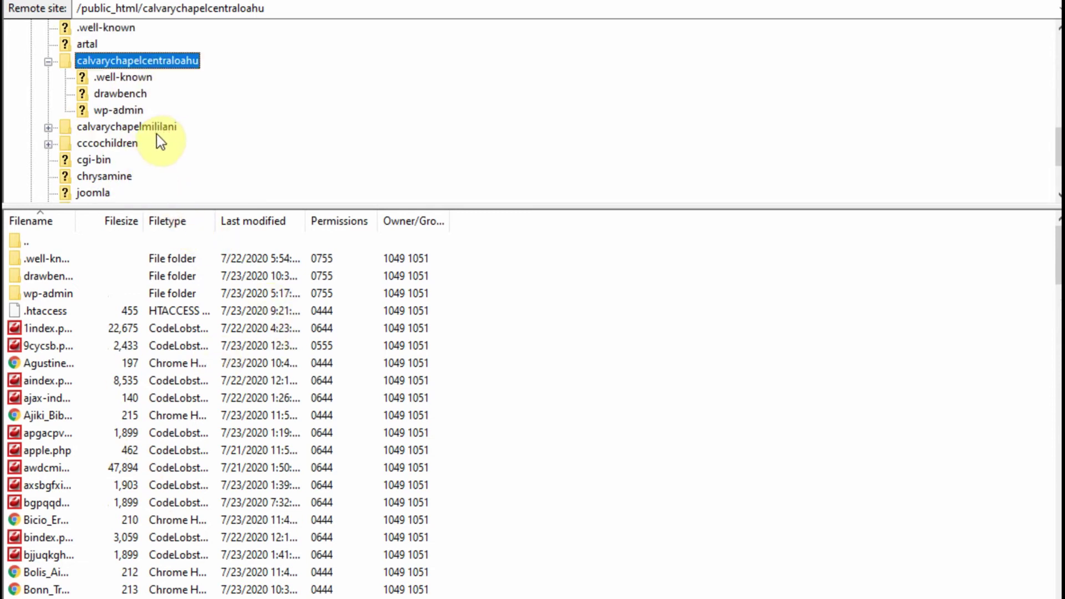
- Check the joomla folder, then open joomla15, which holds only a .well-known folder
{"action": "scroll", "coordinate": [156, 134], "scroll_direction": "down", "scroll_amount": 1}
{"action": "left_click", "coordinate": [119, 145]}
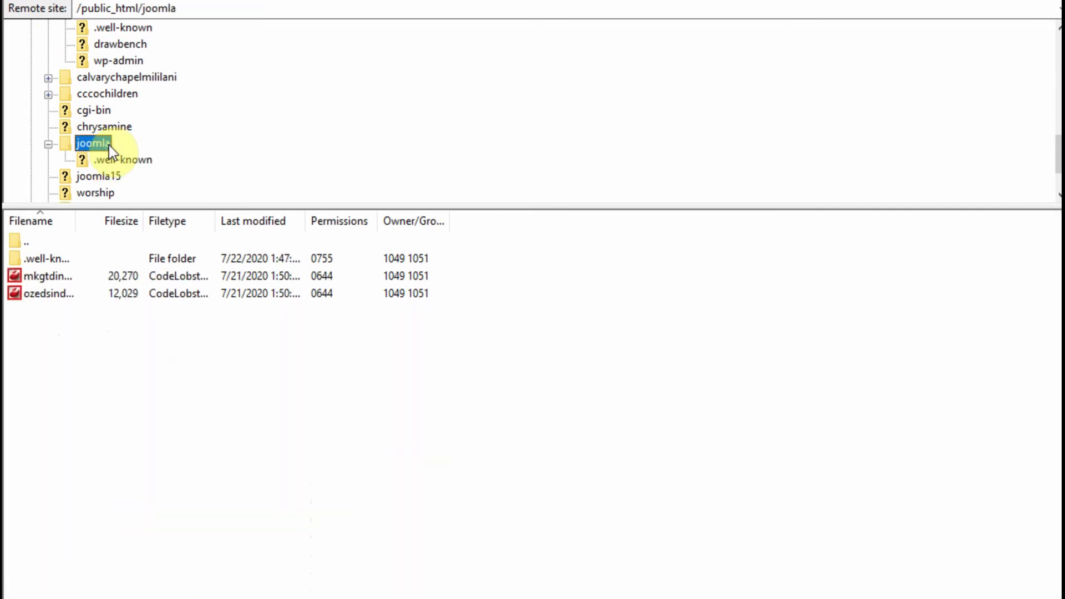
{"action": "left_click", "coordinate": [106, 180]}
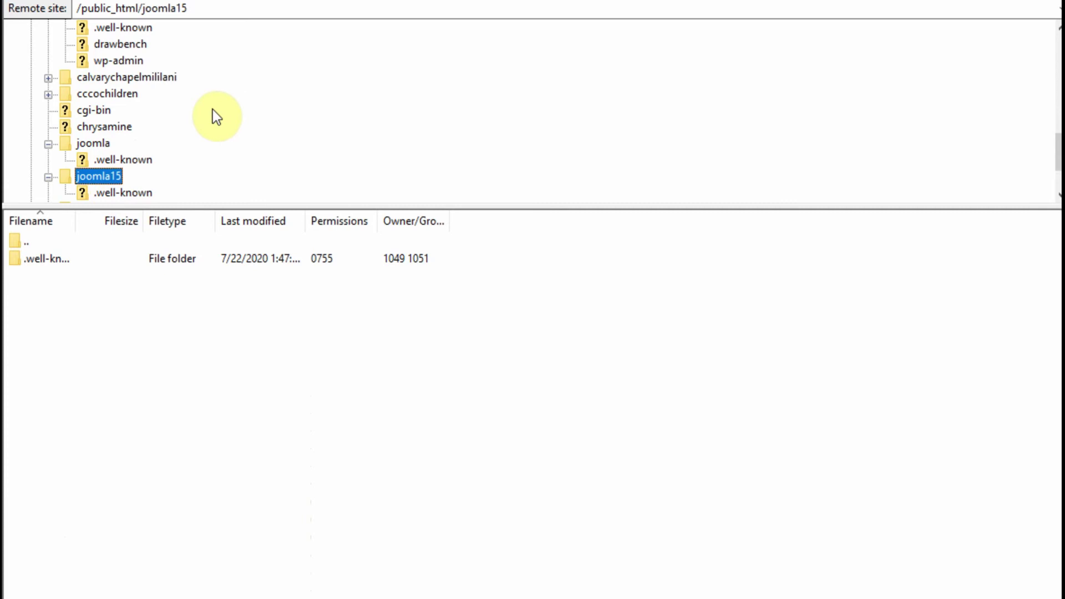
{"action": "scroll", "coordinate": [217, 117], "scroll_direction": "down", "scroll_amount": 2}
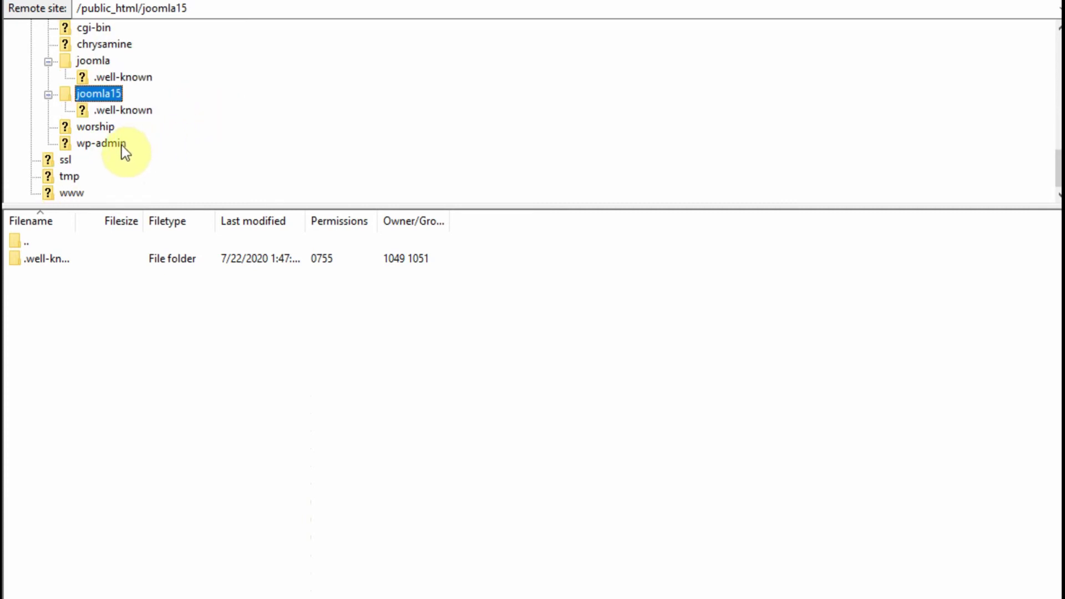
{"action": "scroll", "coordinate": [147, 194], "scroll_direction": "up", "scroll_amount": 10}
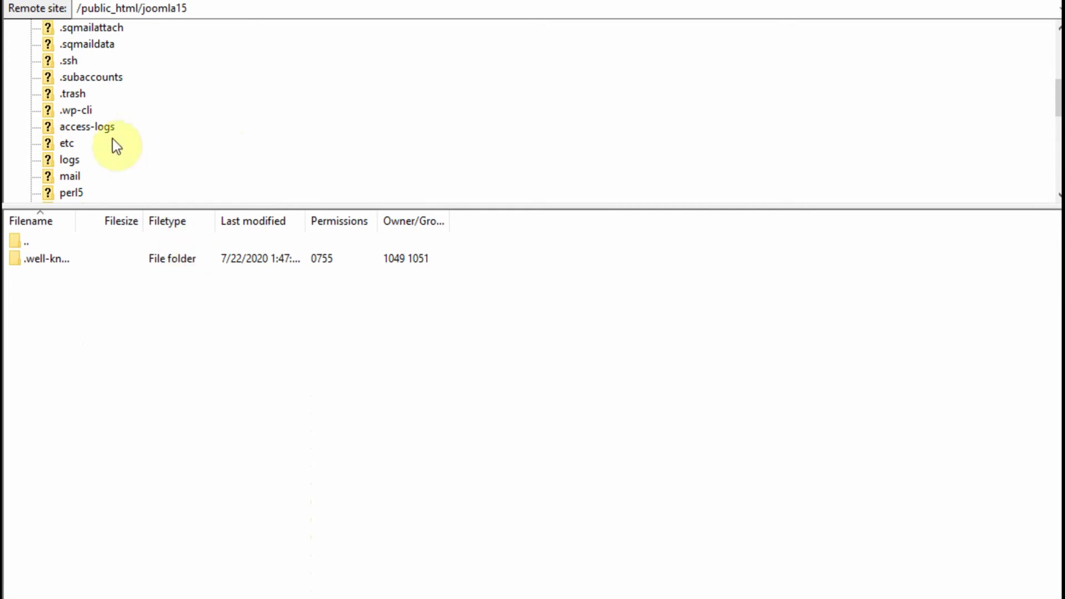
{"action": "scroll", "coordinate": [145, 184], "scroll_direction": "up", "scroll_amount": 5}
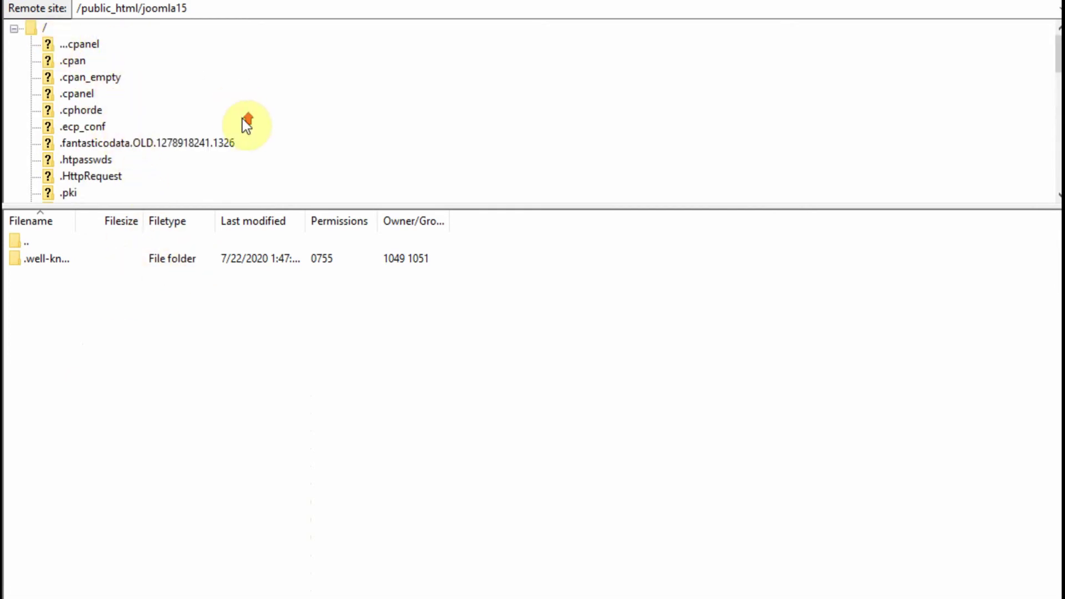
- Look through the server root listing, then return to /public_html
{"action": "scroll", "coordinate": [246, 123], "scroll_direction": "down", "scroll_amount": 2}
{"action": "scroll", "coordinate": [244, 125], "scroll_direction": "up", "scroll_amount": 2}
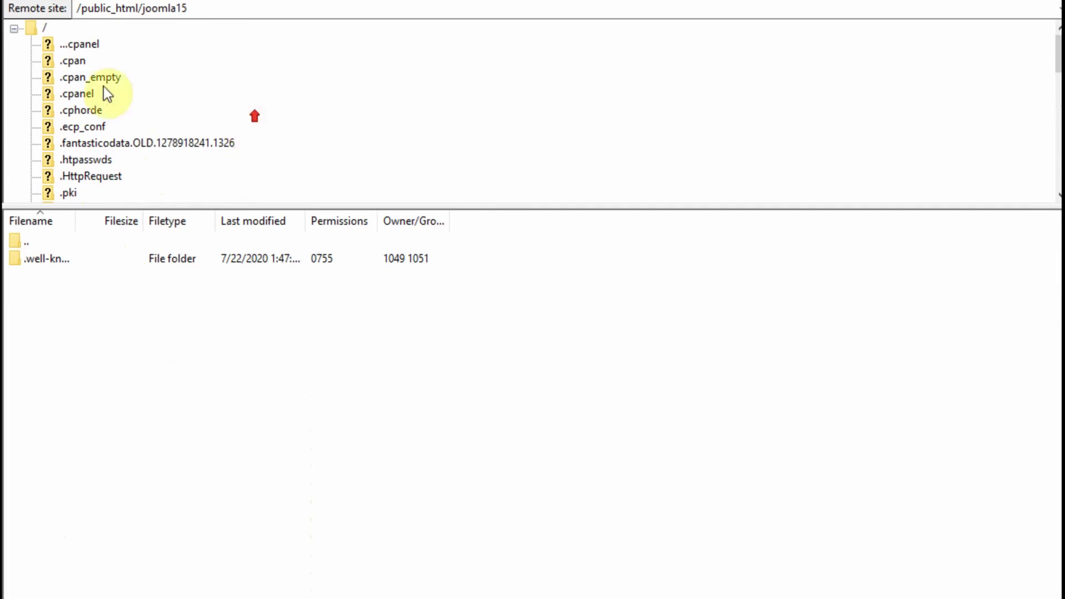
{"action": "left_click", "coordinate": [15, 28]}
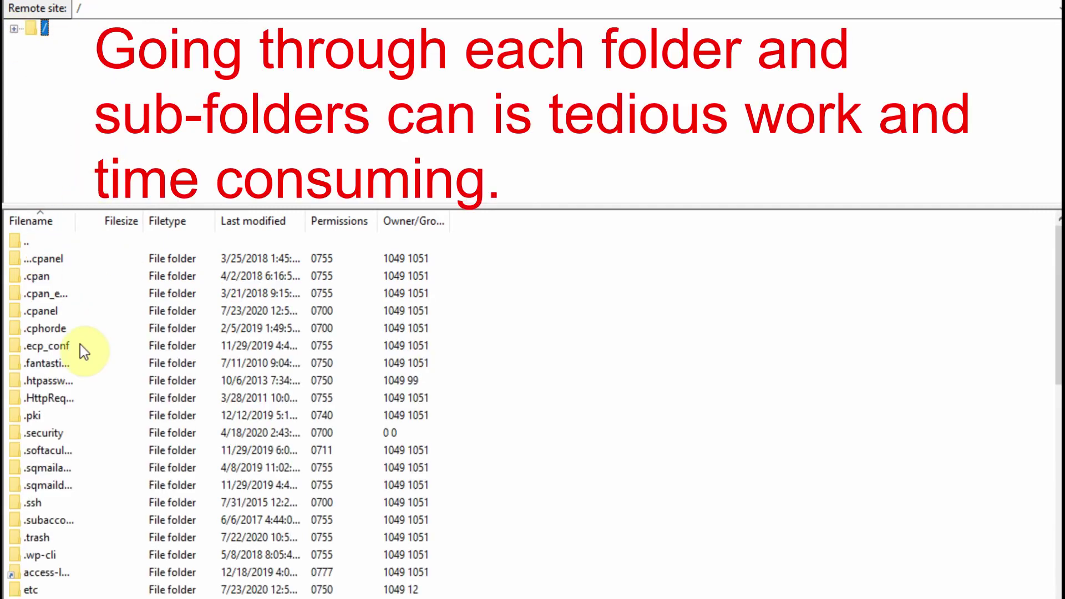
{"action": "scroll", "coordinate": [84, 350], "scroll_direction": "down", "scroll_amount": 7}
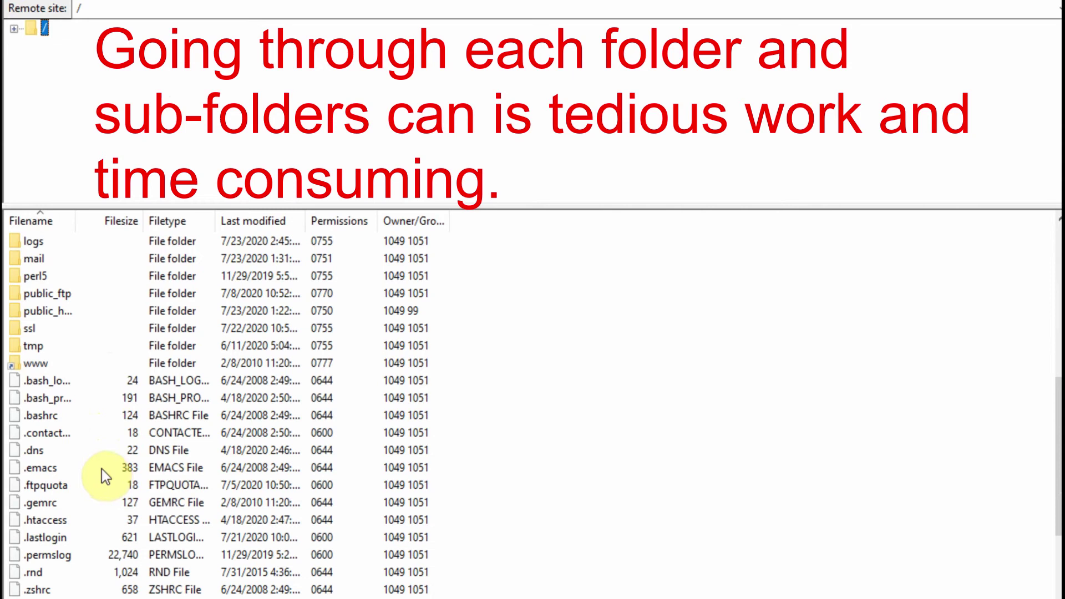
{"action": "double_click", "coordinate": [45, 310]}
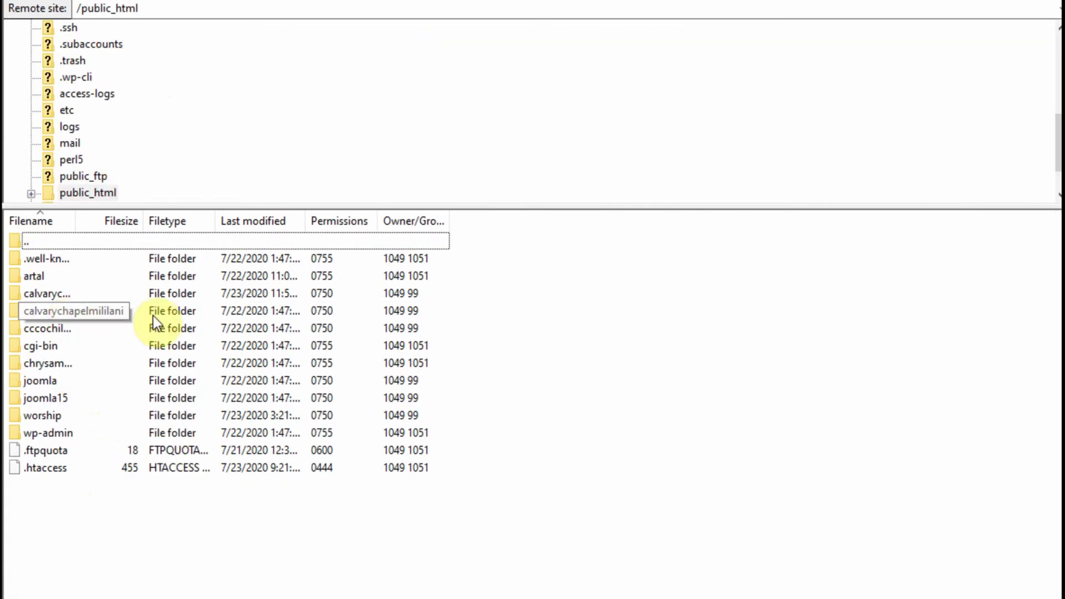
- Open chrysamine, containing a 9,004-byte script and a 190-byte HTML page
{"action": "double_click", "coordinate": [54, 366]}
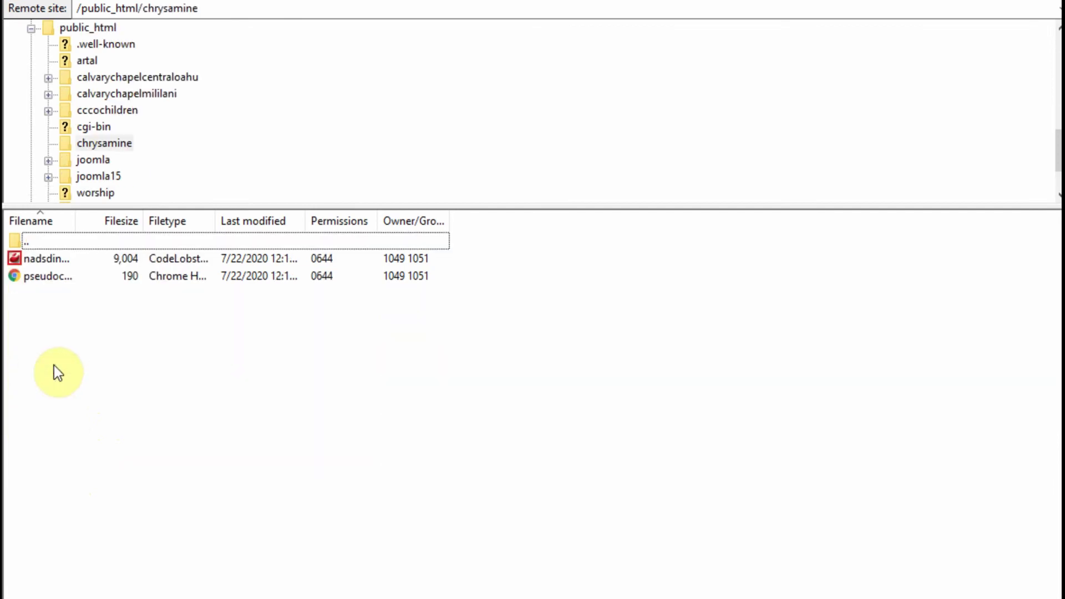